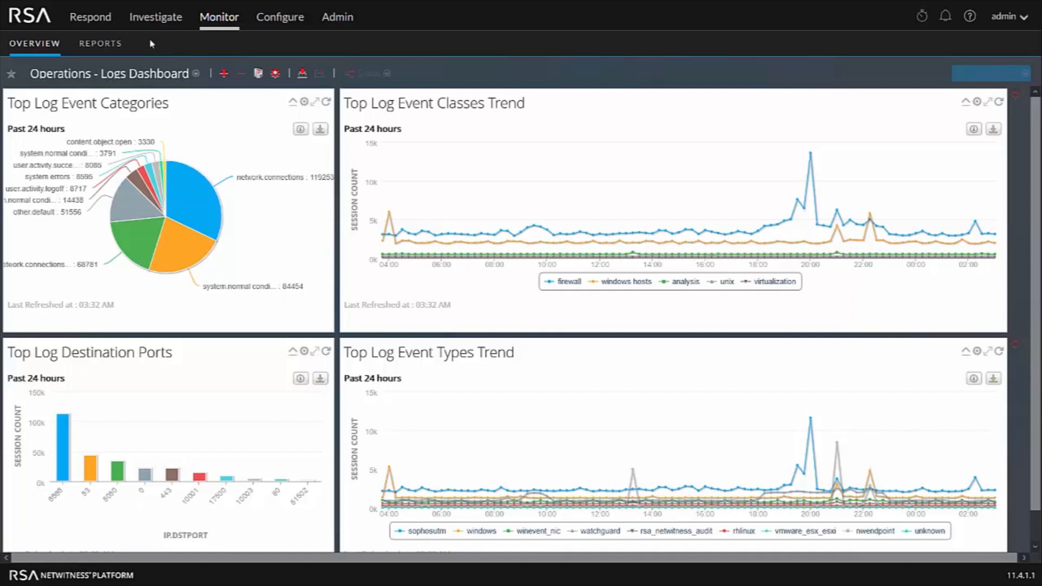
- Open the reporting rules and display the rule group listed between Data Exfiltration and Endpoint
{"action": "left_click", "coordinate": [99, 46]}
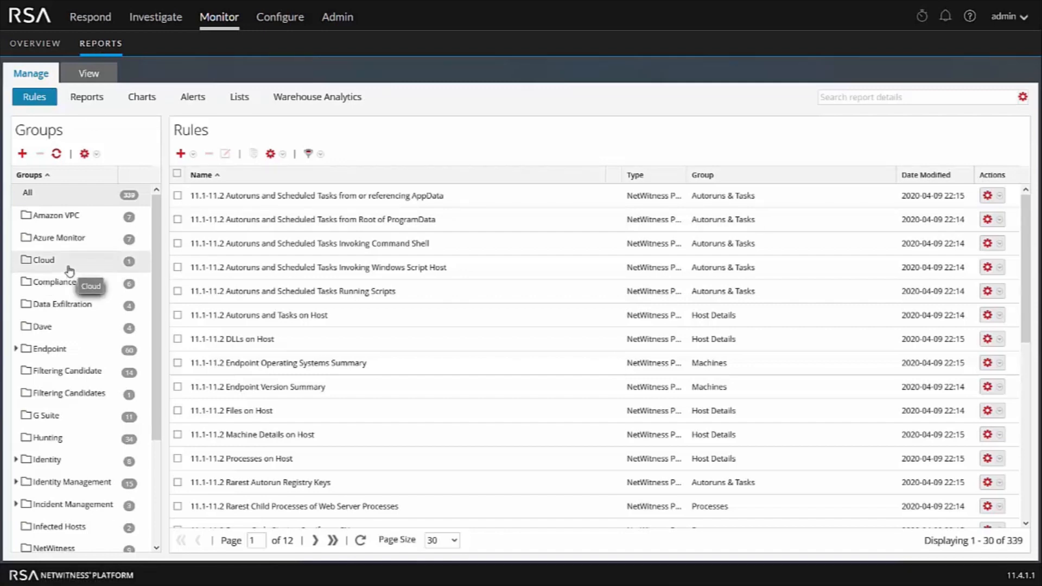
{"action": "scroll", "coordinate": [69, 271], "scroll_direction": "down", "scroll_amount": 3}
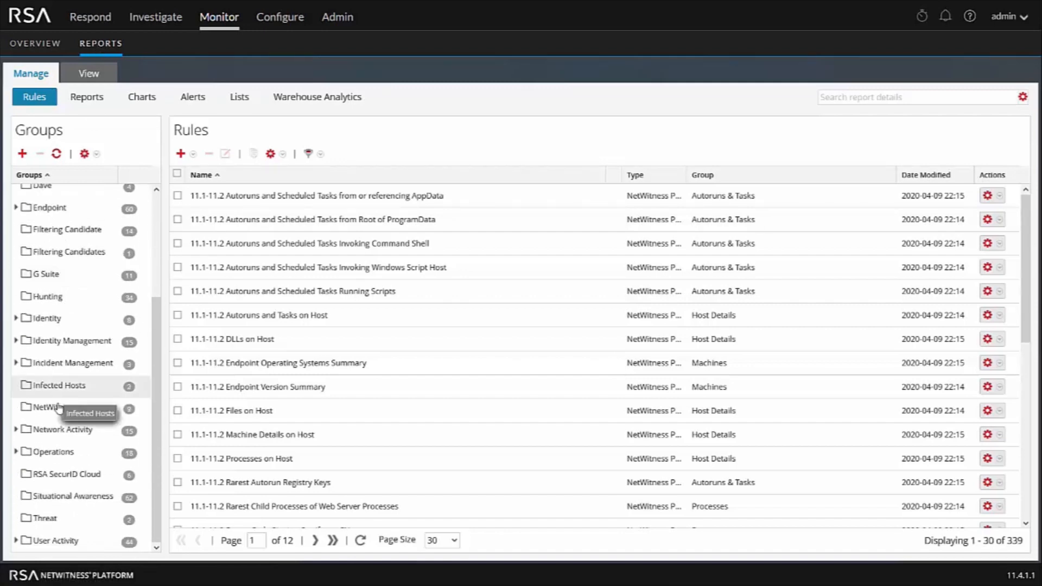
{"action": "scroll", "coordinate": [61, 414], "scroll_direction": "up", "scroll_amount": 3}
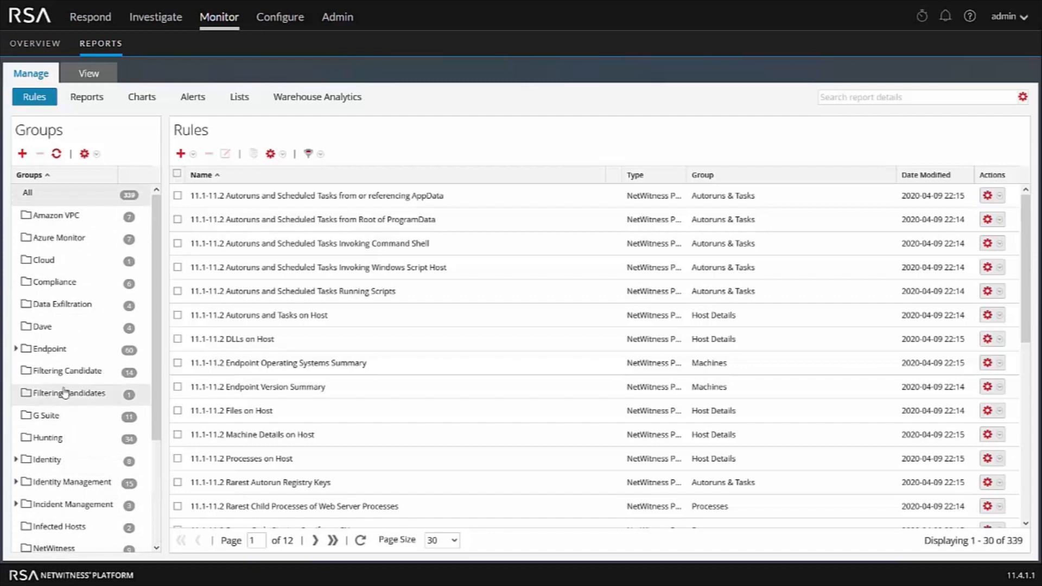
{"action": "left_click", "coordinate": [49, 328]}
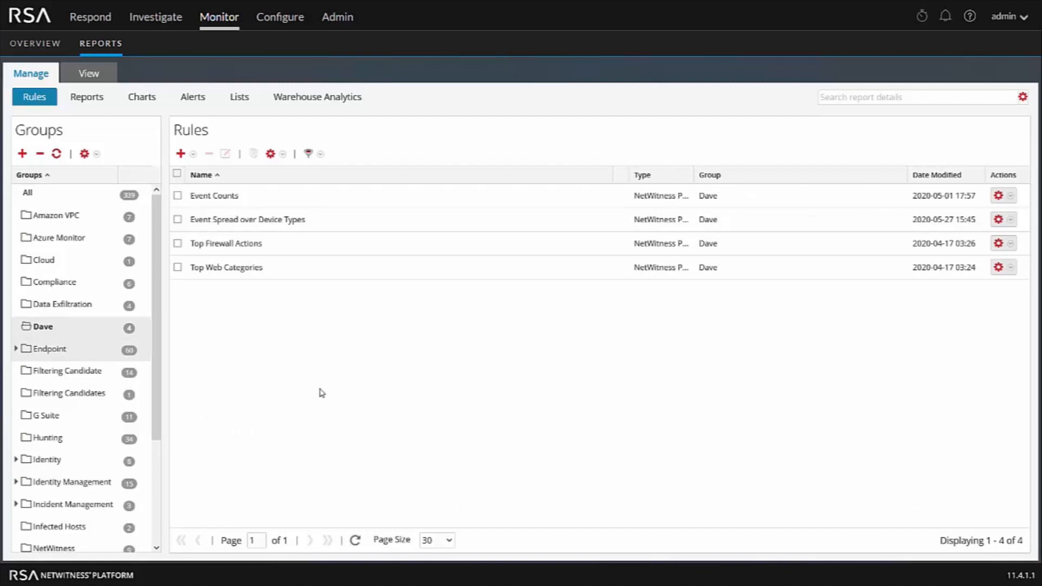
- Create a NetWitness Platform DB rule in this group named Admin Activity, with Summarize set to Custom
{"action": "left_click", "coordinate": [181, 154]}
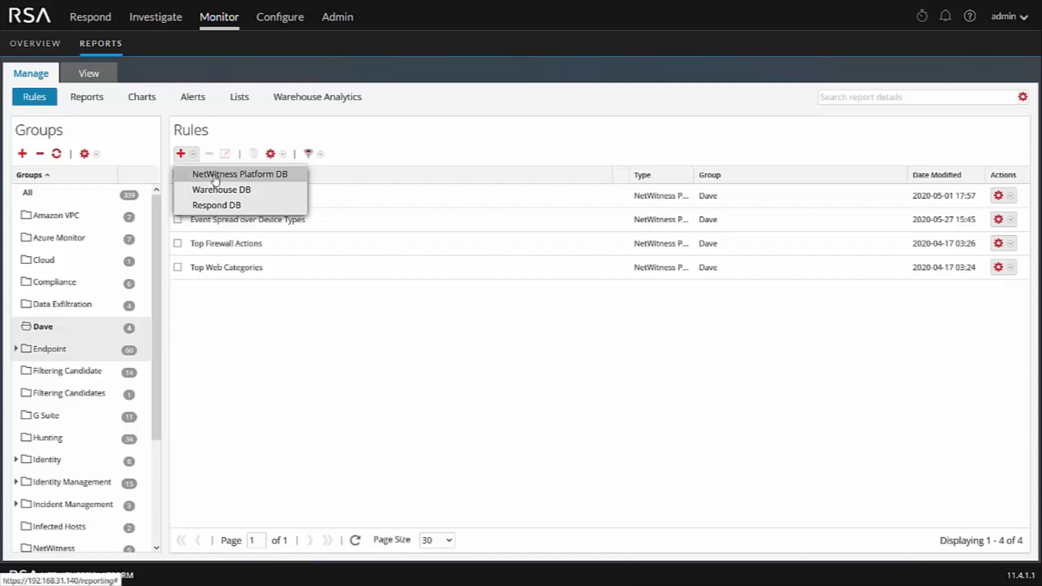
{"action": "left_click", "coordinate": [216, 174]}
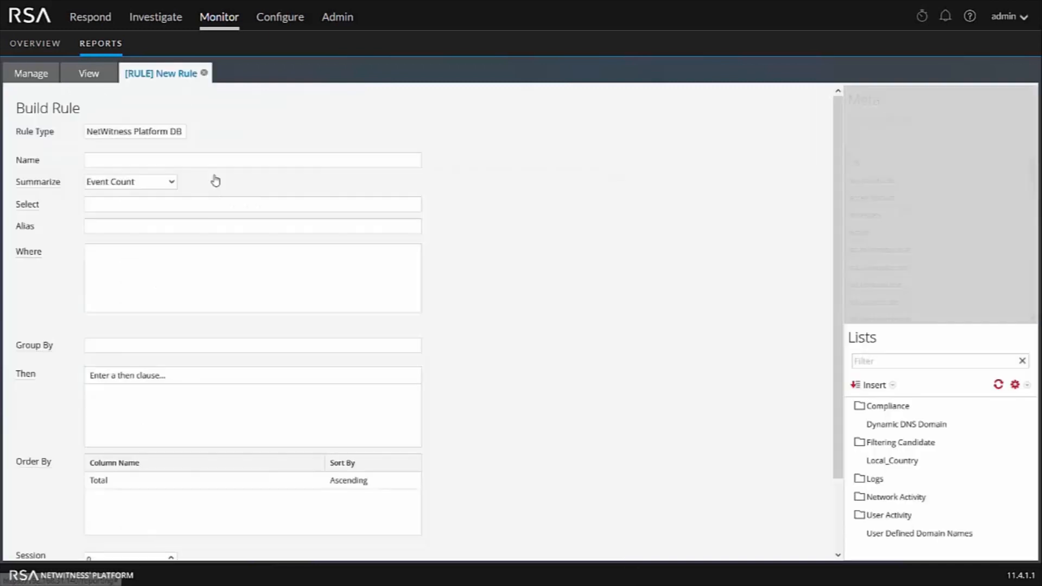
{"action": "left_click", "coordinate": [228, 159]}
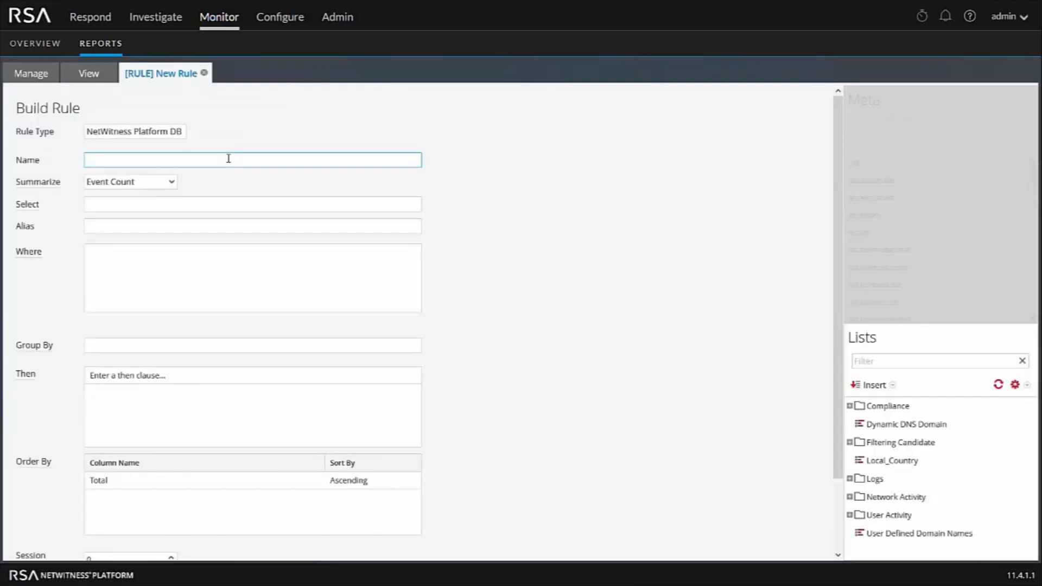
{"action": "type", "text": "Admin Activity"}
{"action": "left_click", "coordinate": [170, 183]}
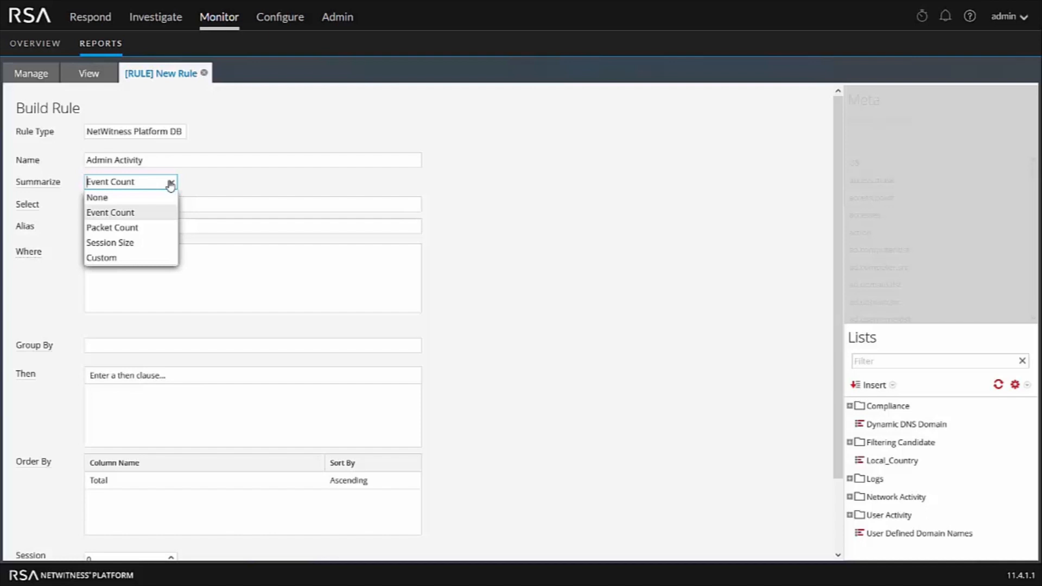
{"action": "left_click", "coordinate": [108, 258]}
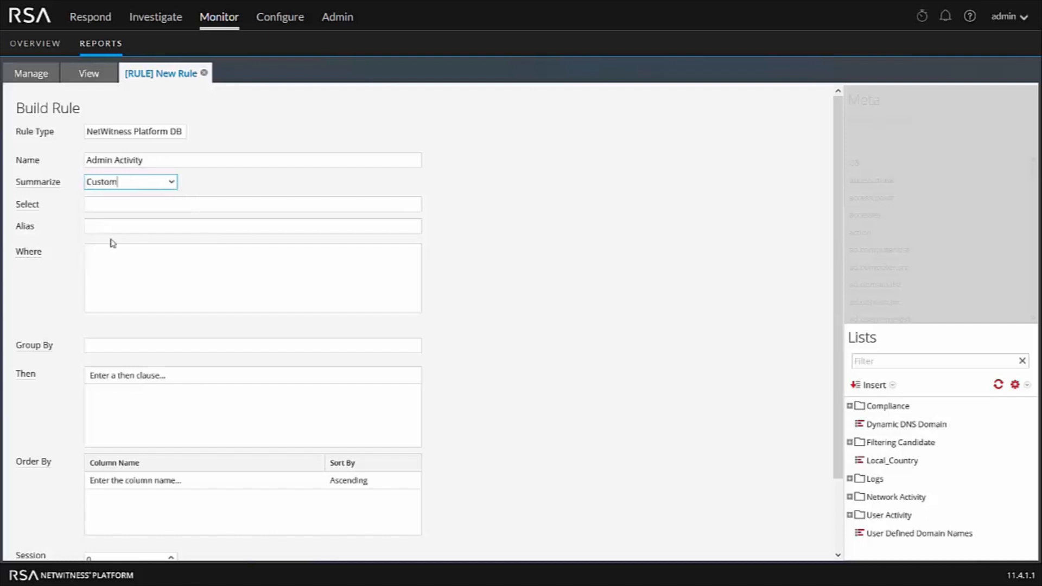
- Set the rule's Select clause to user.dst, event.desc, count(user.dst) and its aliases to Username, Description
{"action": "left_click", "coordinate": [108, 202]}
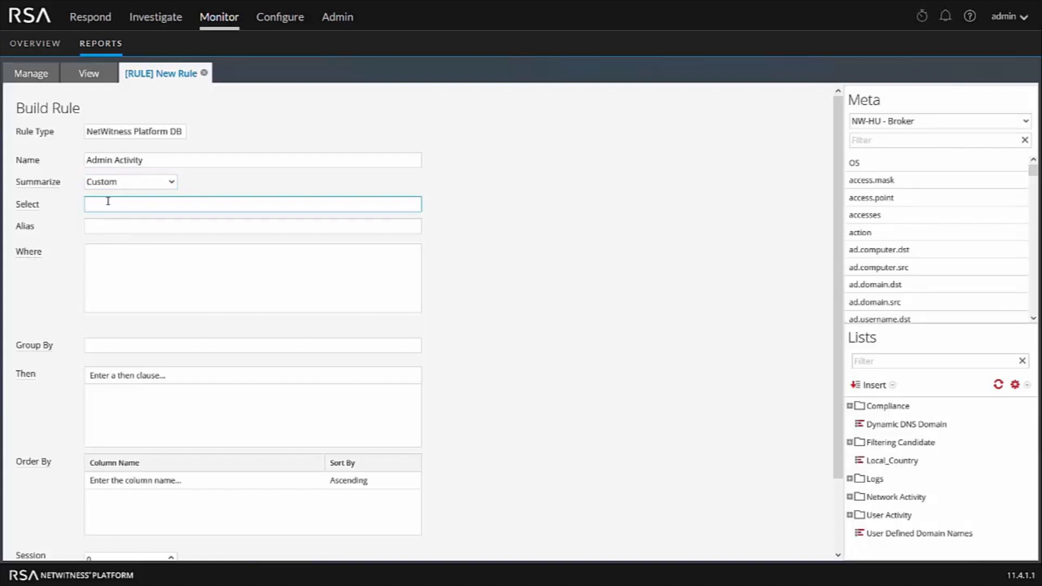
{"action": "type", "text": "user"}
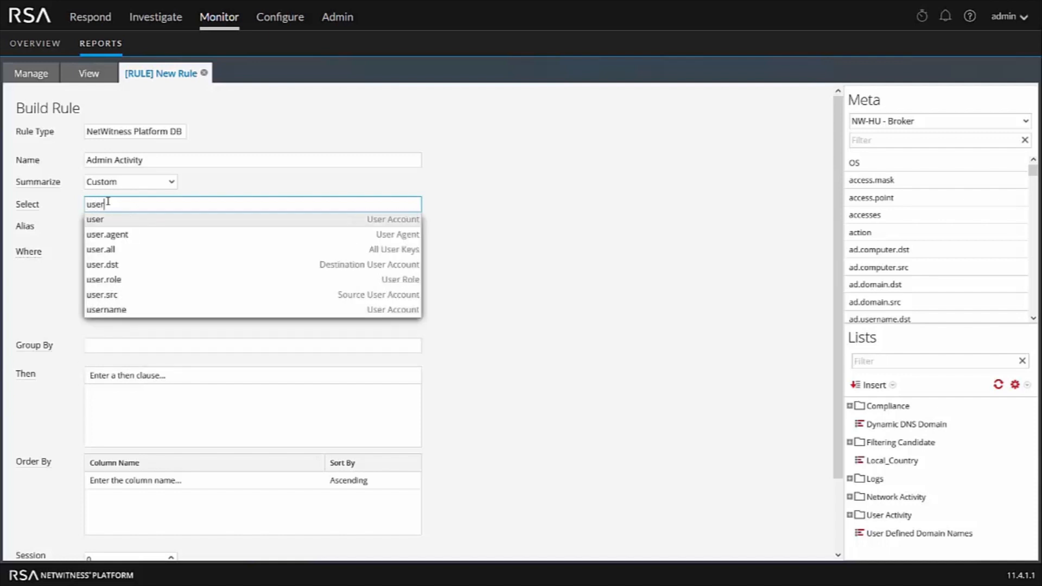
{"action": "left_click", "coordinate": [109, 264]}
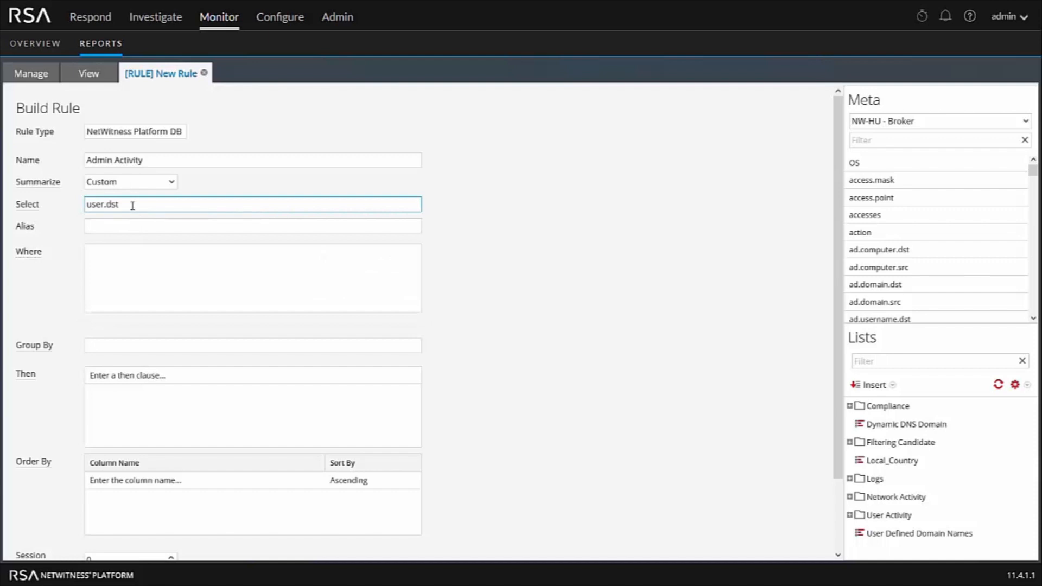
{"action": "type", "text": ", event"}
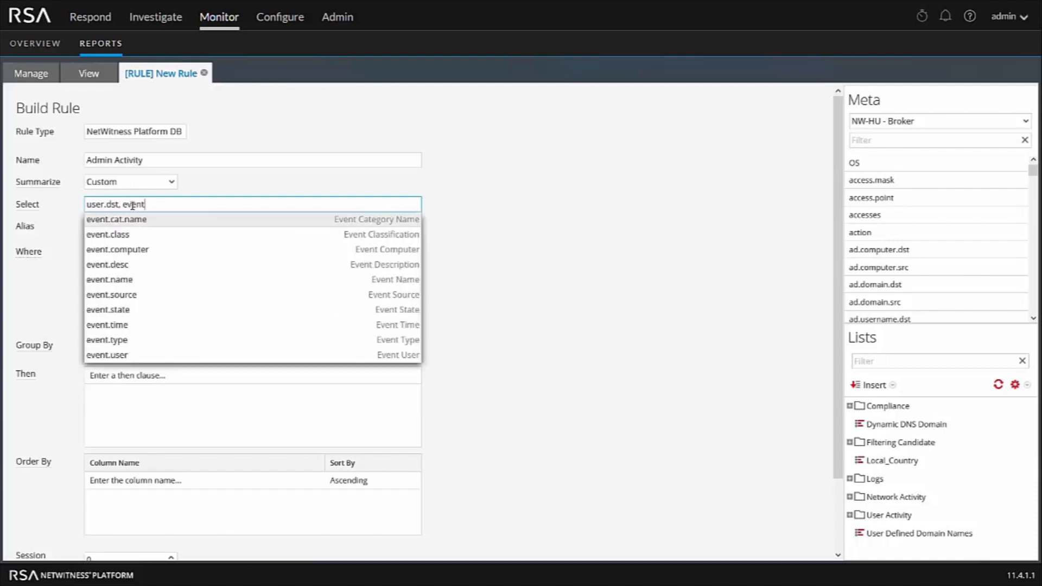
{"action": "left_click", "coordinate": [105, 265]}
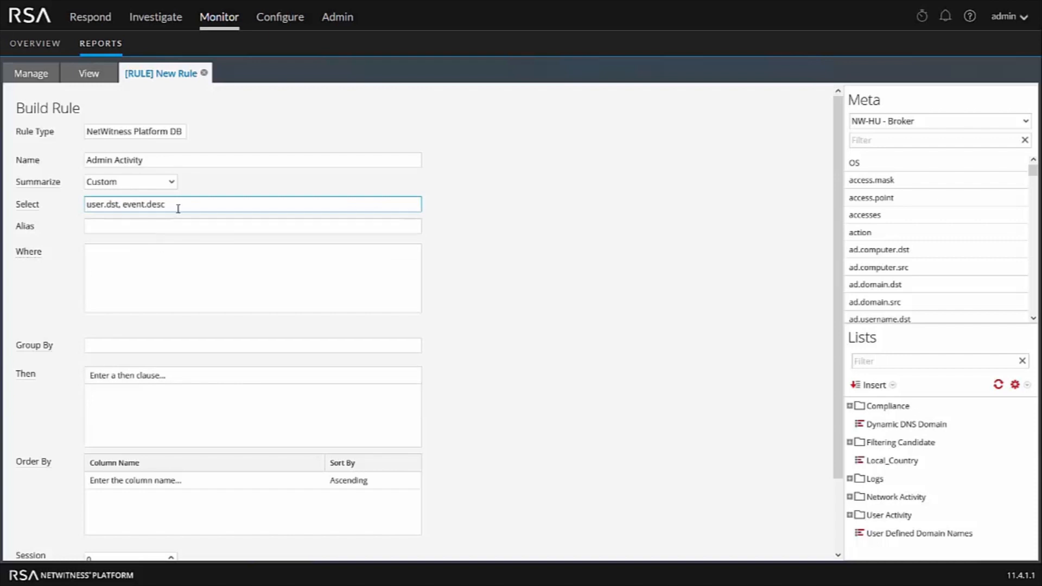
{"action": "type", "text": ", coun"}
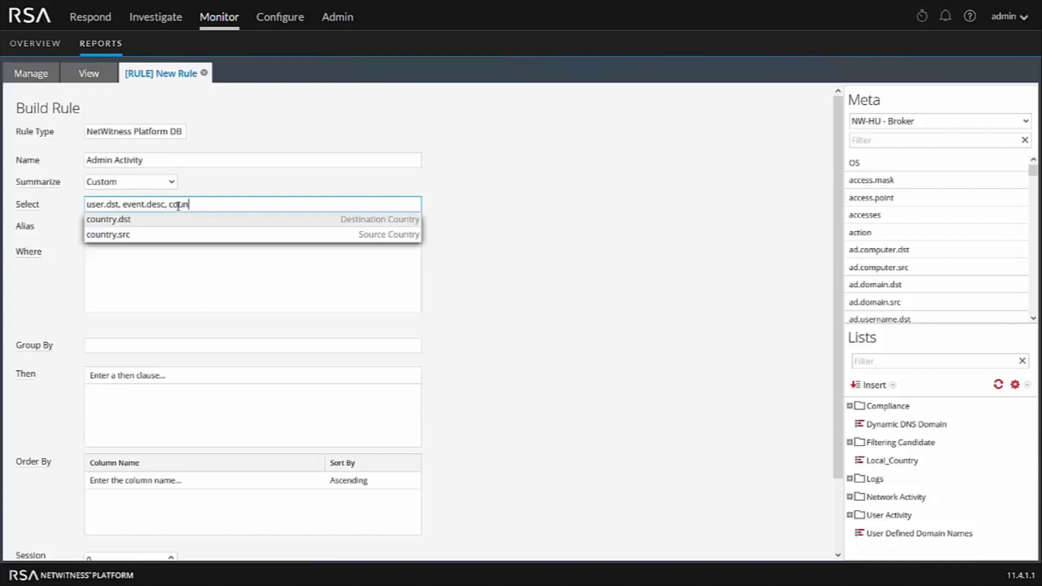
{"action": "type", "text": "t(user"}
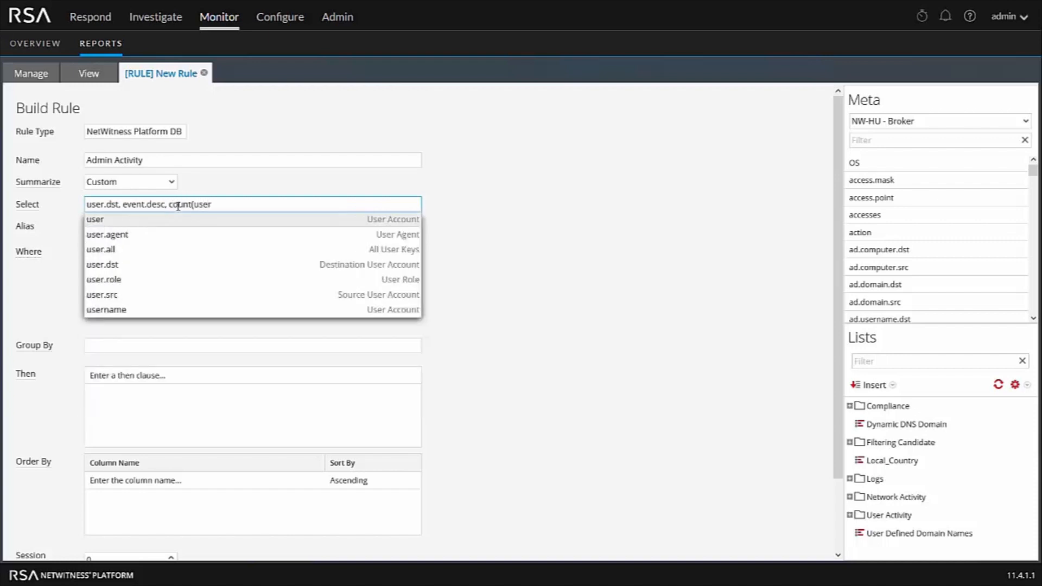
{"action": "left_click", "coordinate": [110, 269]}
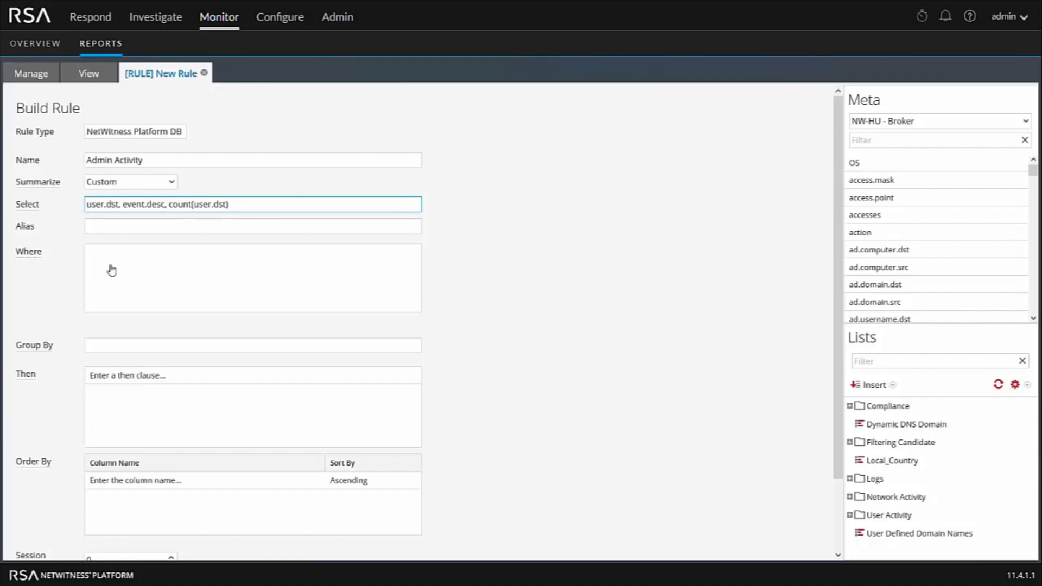
{"action": "left_click", "coordinate": [126, 224]}
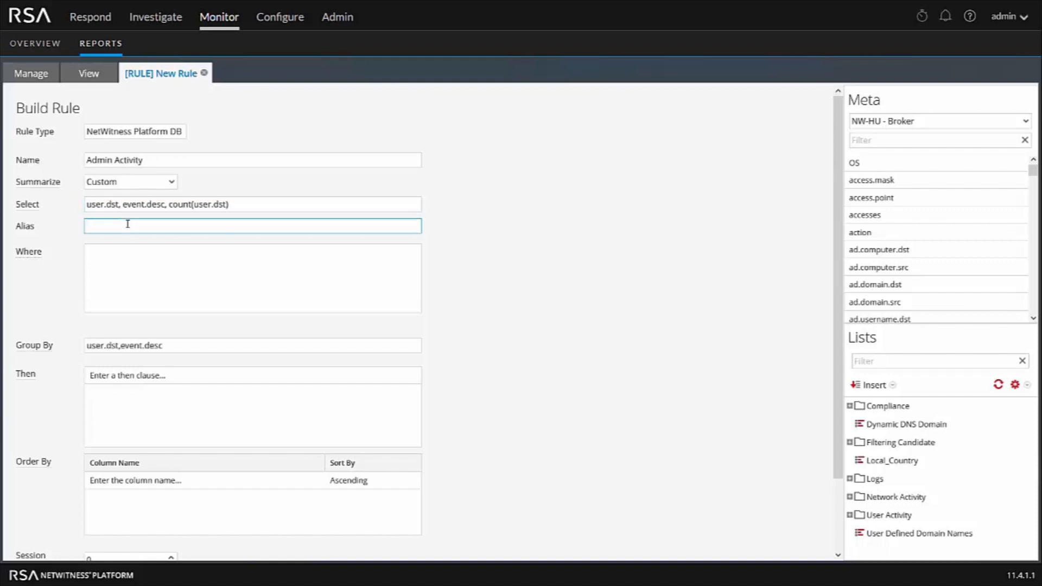
{"action": "type", "text": "Username, Description"}
- Enter a Where condition that matches user.dst to a single quoted username
{"action": "left_click", "coordinate": [148, 261]}
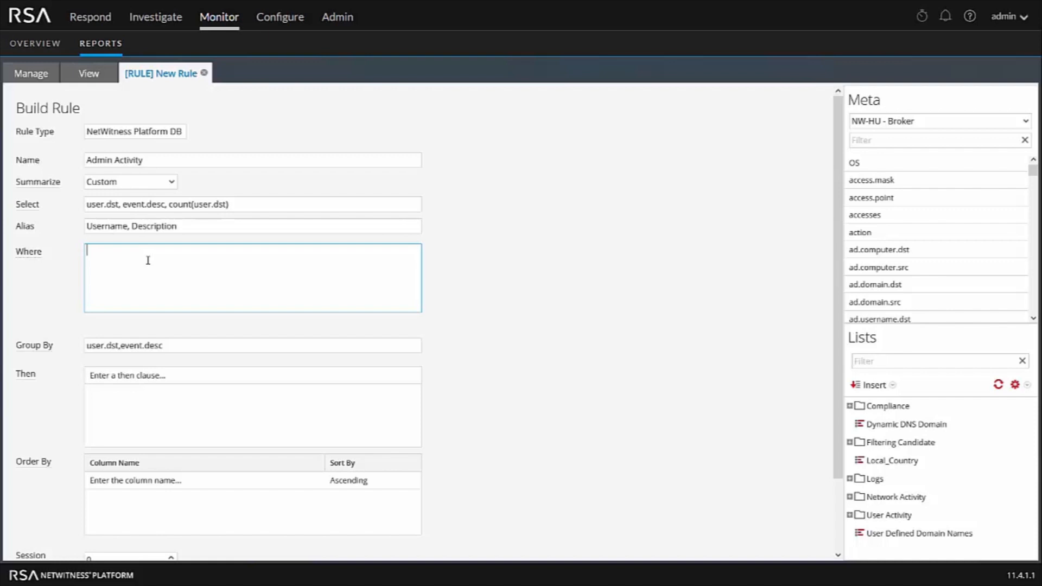
{"action": "type", "text": "user"}
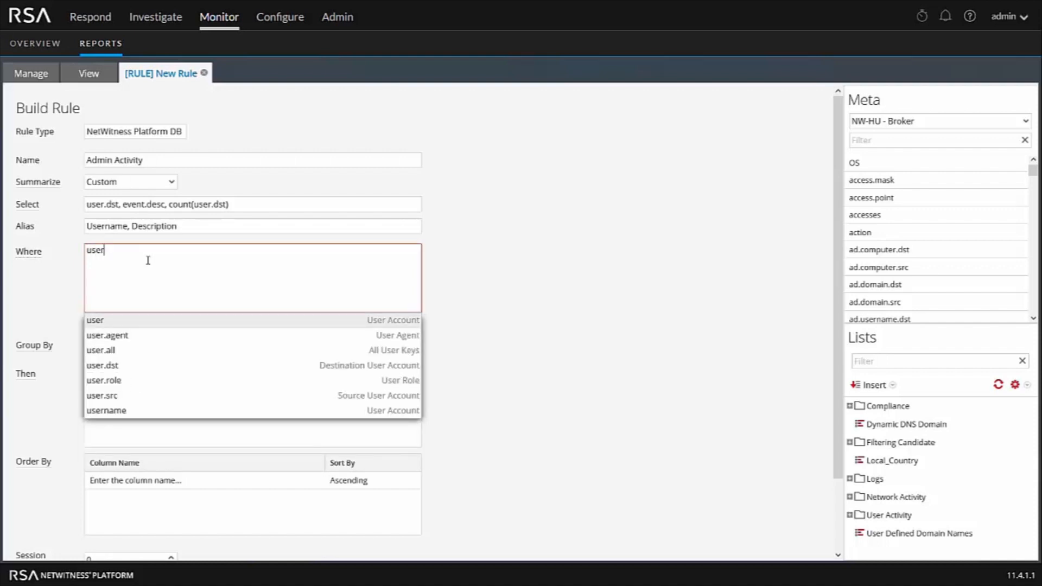
{"action": "left_click", "coordinate": [108, 365]}
{"action": "type", "text": "= \"dave\""}
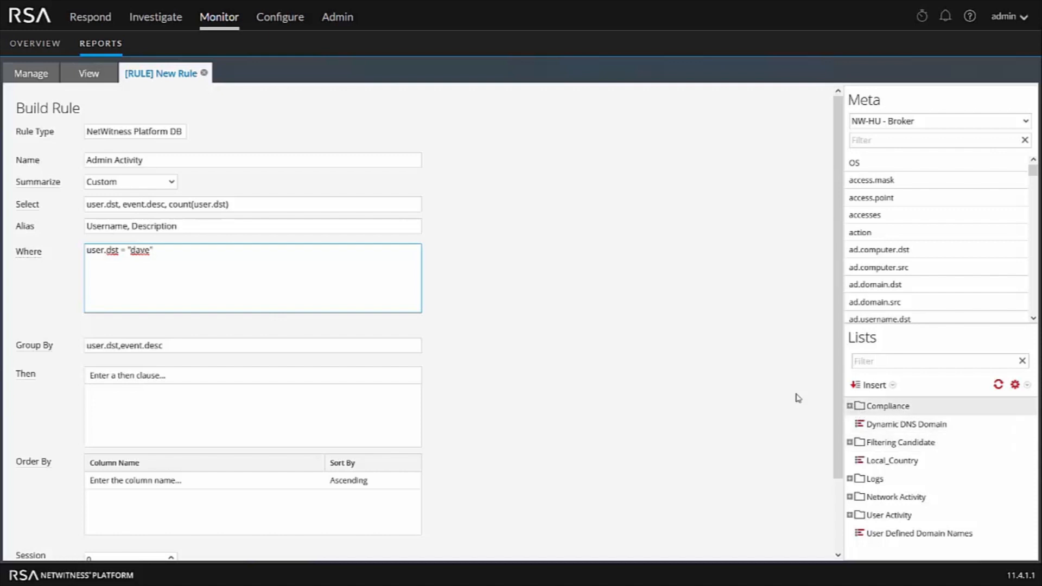
- Replace the quoted username in the Where condition with the Administrative Users list from the User Activity group
{"action": "left_click_drag", "start_coordinate": [128, 250], "coordinate": [171, 251]}
{"action": "key", "text": "BackSpace"}
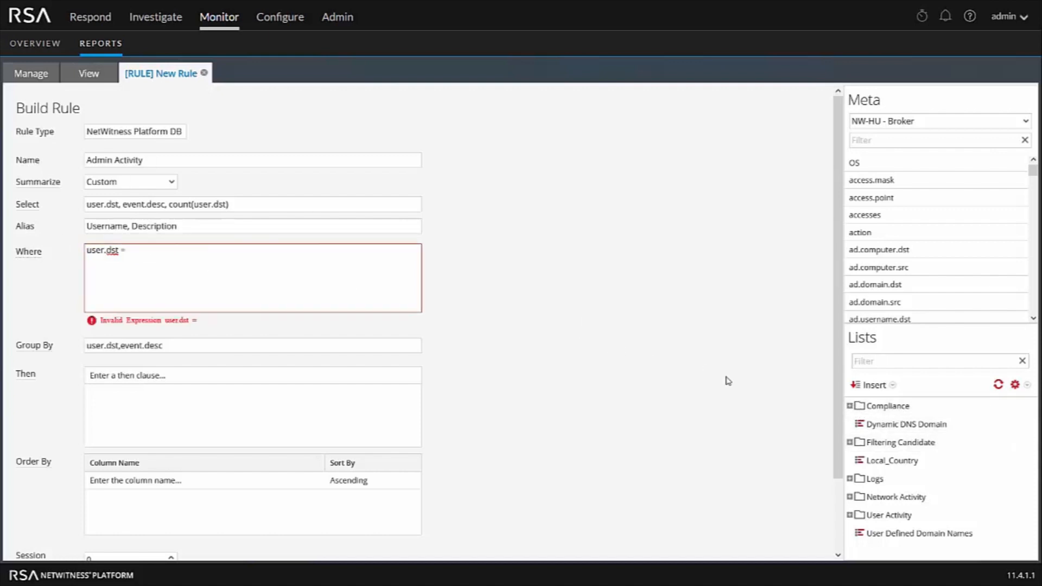
{"action": "left_click", "coordinate": [849, 406]}
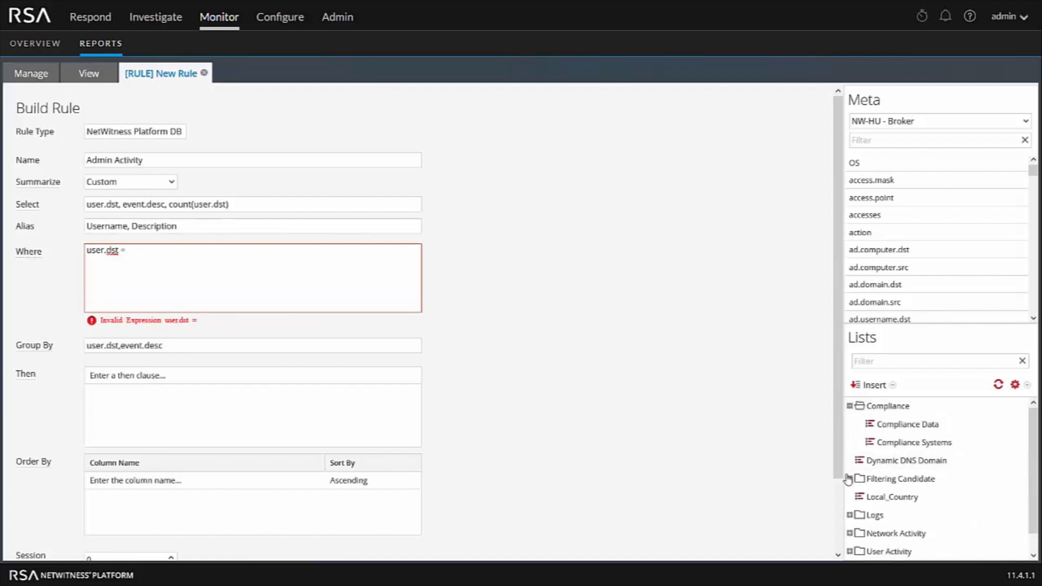
{"action": "left_click", "coordinate": [850, 478]}
{"action": "scroll", "coordinate": [851, 483], "scroll_direction": "down", "scroll_amount": 1}
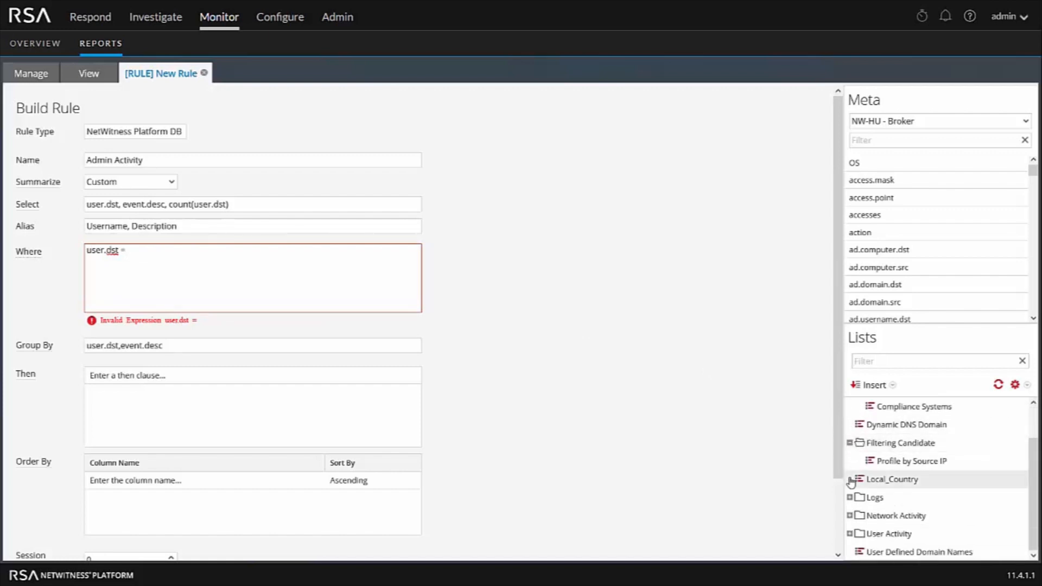
{"action": "left_click", "coordinate": [849, 497]}
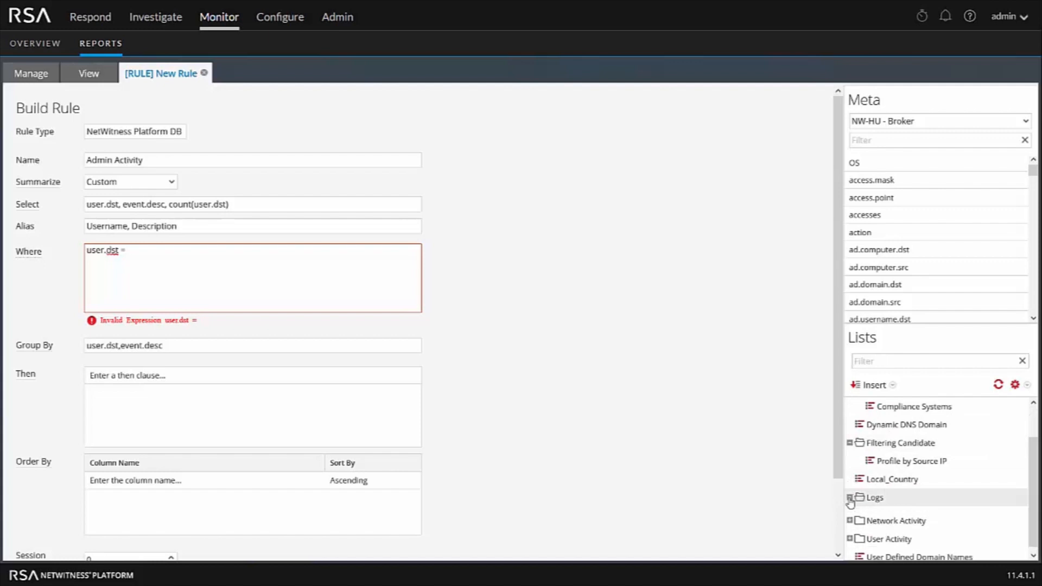
{"action": "scroll", "coordinate": [850, 515], "scroll_direction": "down", "scroll_amount": 1}
{"action": "left_click", "coordinate": [850, 535]}
{"action": "scroll", "coordinate": [895, 489], "scroll_direction": "down", "scroll_amount": 3}
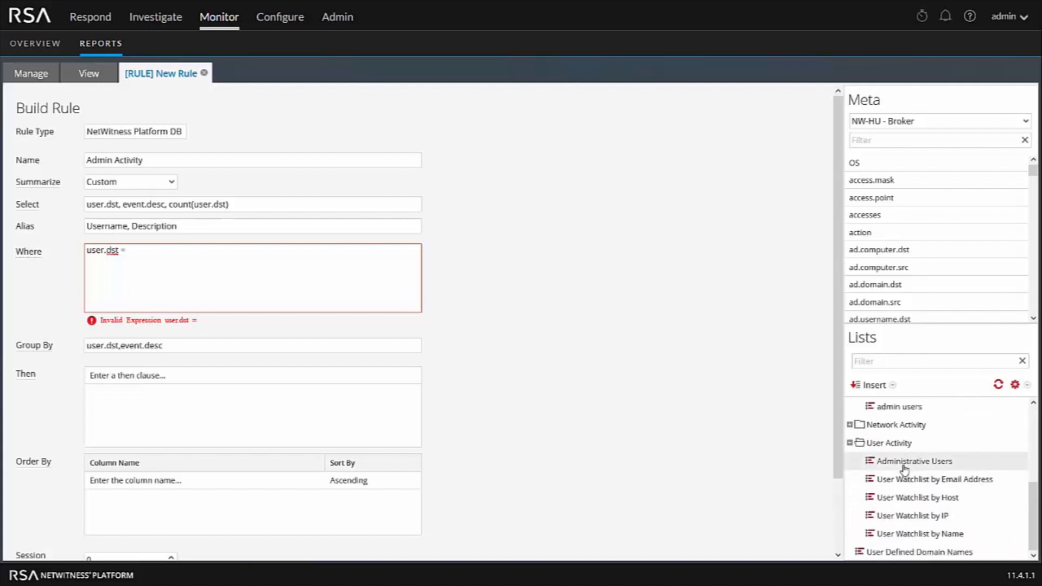
{"action": "left_click", "coordinate": [904, 462]}
{"action": "left_click", "coordinate": [137, 253]}
{"action": "left_click", "coordinate": [870, 386]}
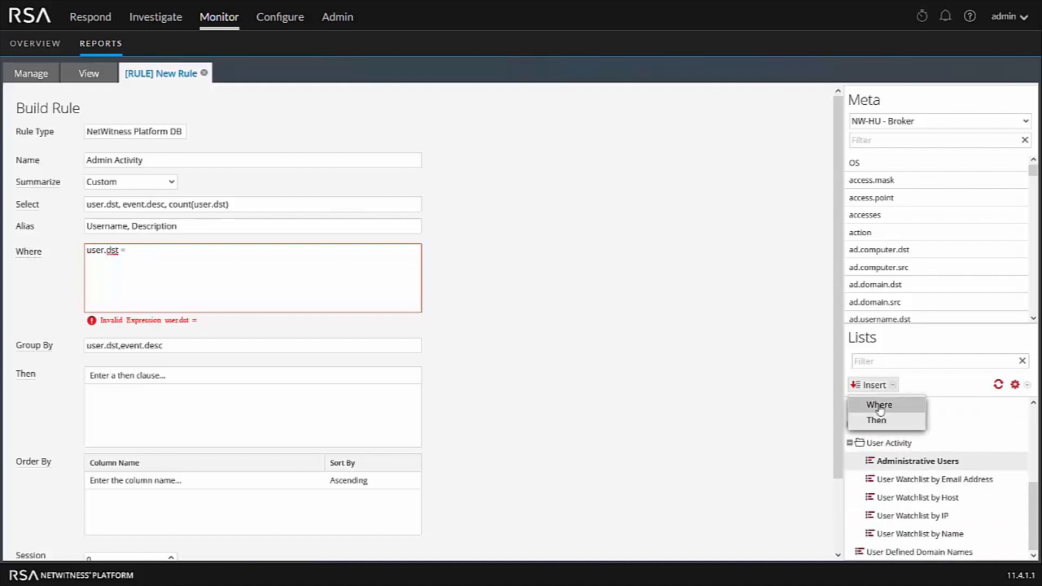
{"action": "left_click", "coordinate": [879, 405]}
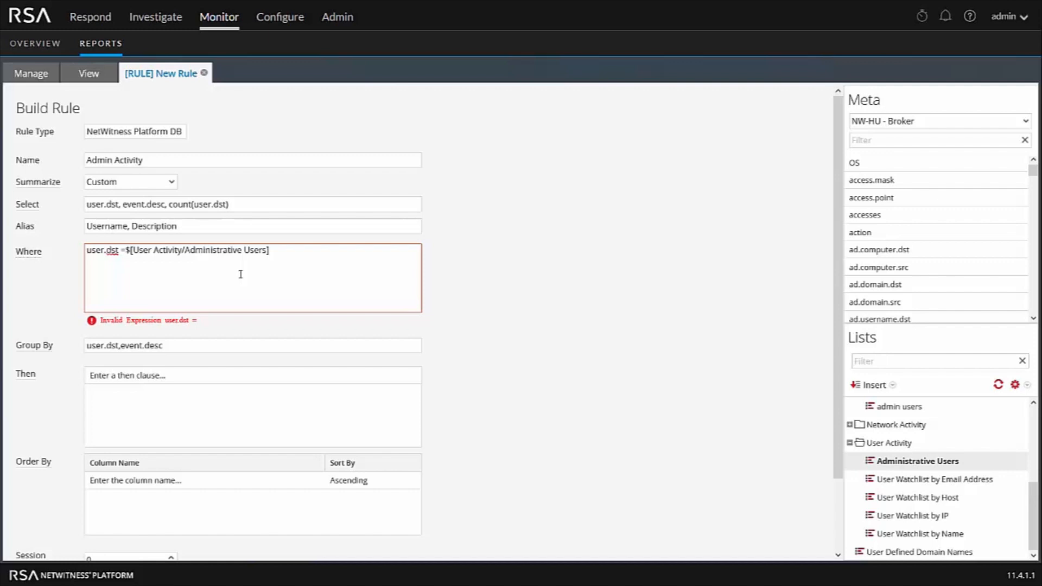
- Open the Administrative Users list definition and examine the values it contains
{"action": "left_click", "coordinate": [30, 74]}
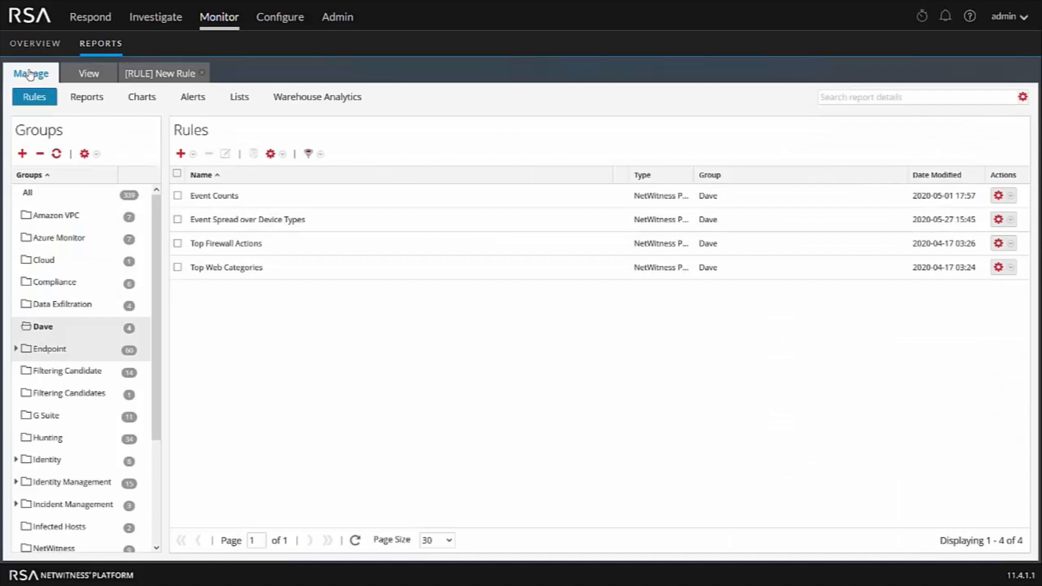
{"action": "left_click", "coordinate": [246, 104]}
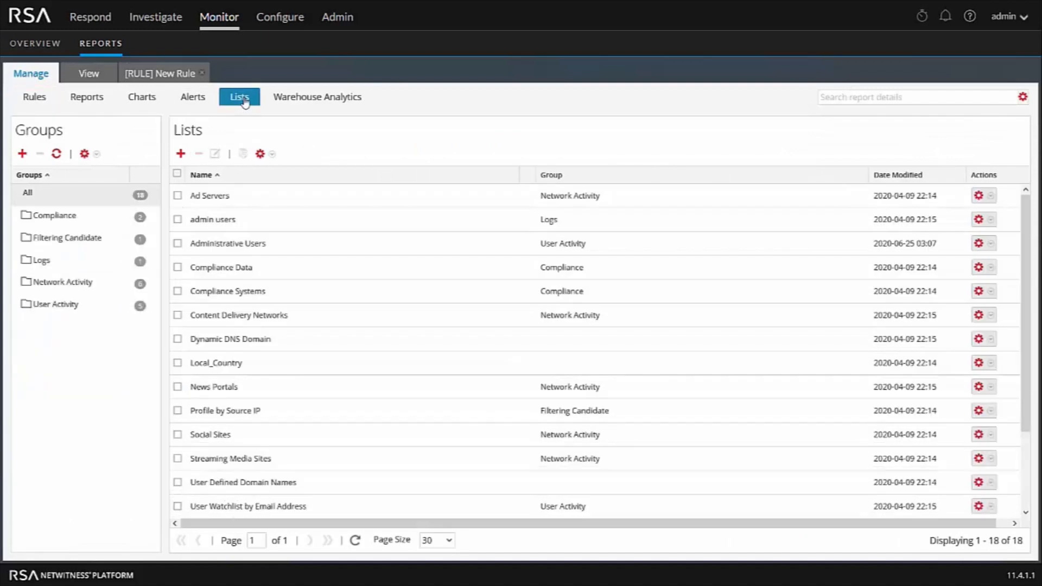
{"action": "left_click", "coordinate": [224, 244]}
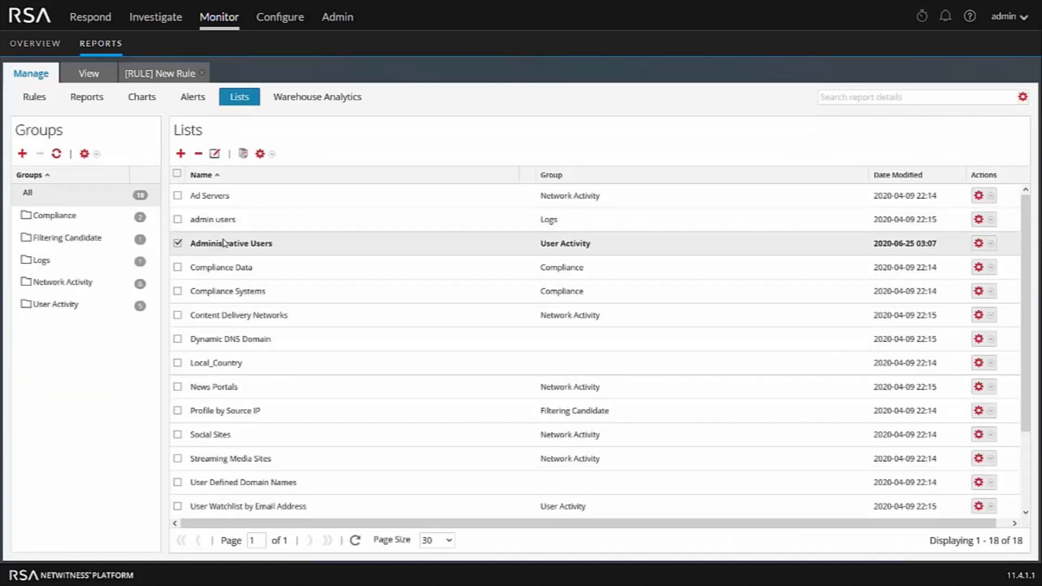
{"action": "left_click", "coordinate": [214, 154]}
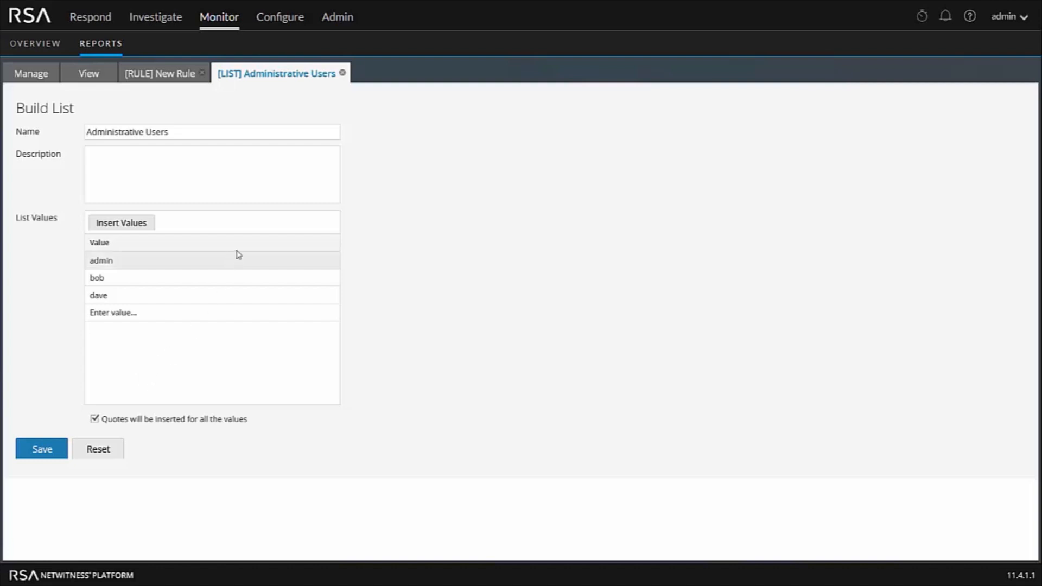
- Return to the Admin Activity rule and order its results by count(user.dst), Descending
{"action": "left_click", "coordinate": [158, 77]}
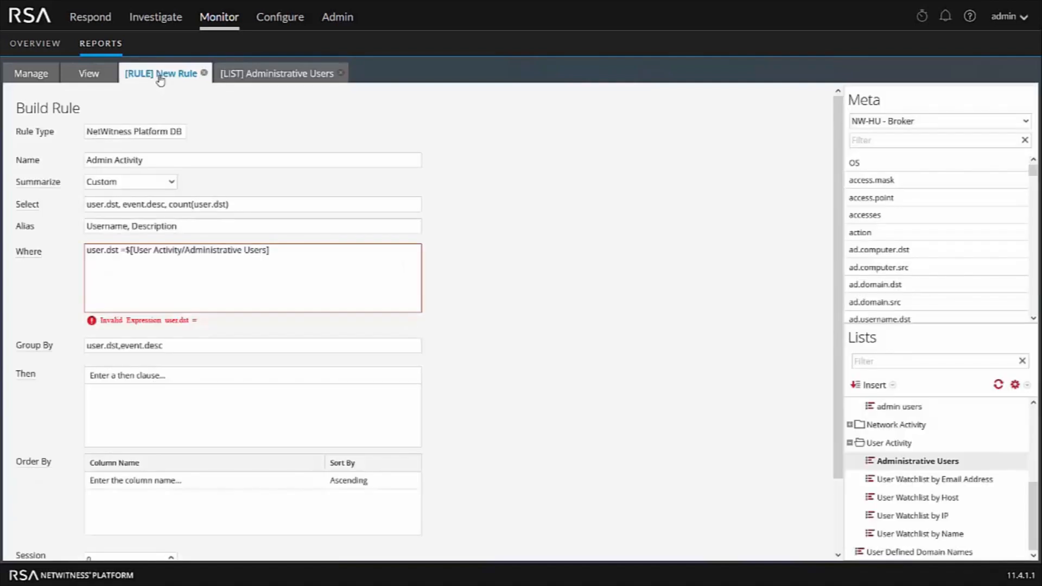
{"action": "left_click", "coordinate": [282, 250]}
{"action": "left_click", "coordinate": [239, 479]}
{"action": "left_click", "coordinate": [317, 482]}
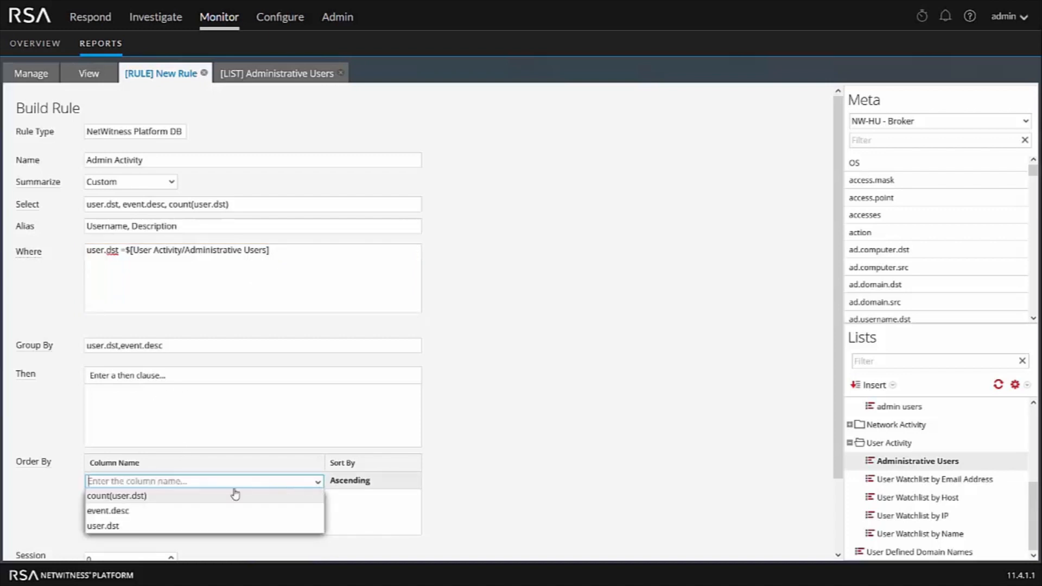
{"action": "left_click", "coordinate": [133, 495]}
{"action": "left_click", "coordinate": [378, 488]}
{"action": "left_click", "coordinate": [415, 483]}
{"action": "left_click", "coordinate": [365, 510]}
{"action": "left_click", "coordinate": [470, 460]}
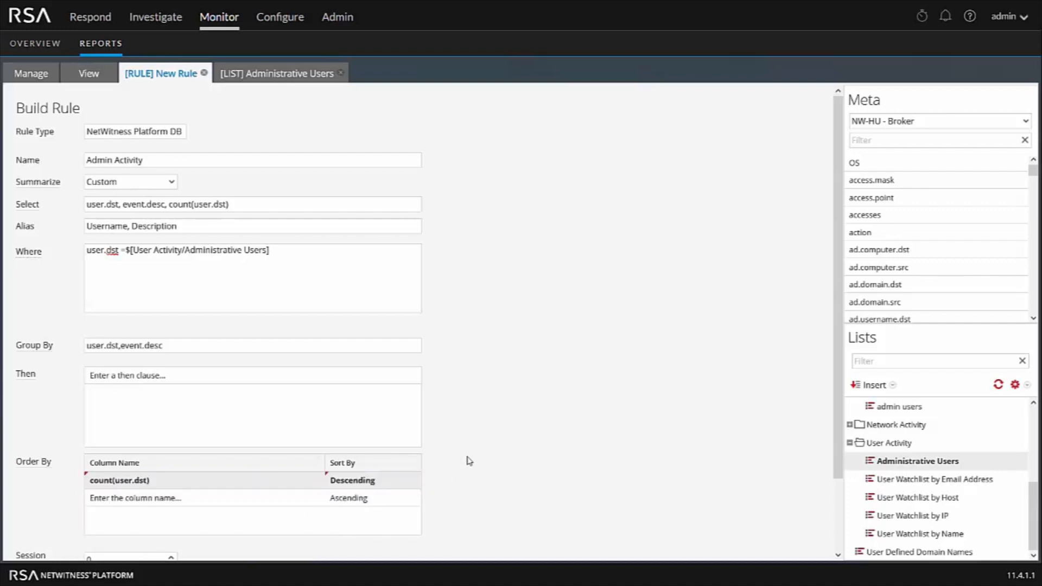
- Open the test of the Admin Activity rule and set its data source to NW-HU - Broker with Tabular format
{"action": "scroll", "coordinate": [470, 461], "scroll_direction": "down", "scroll_amount": 3}
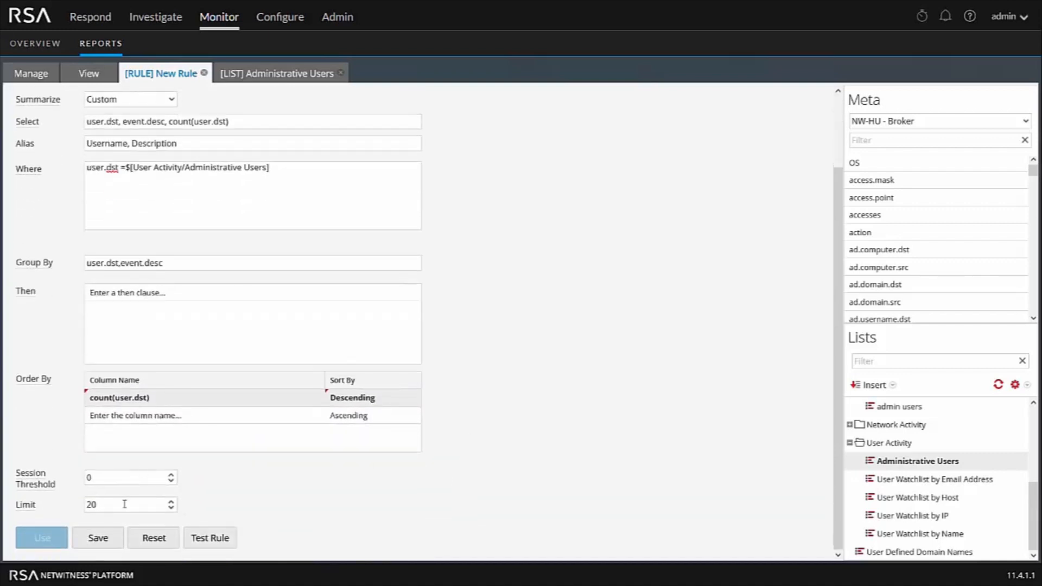
{"action": "left_click", "coordinate": [217, 540]}
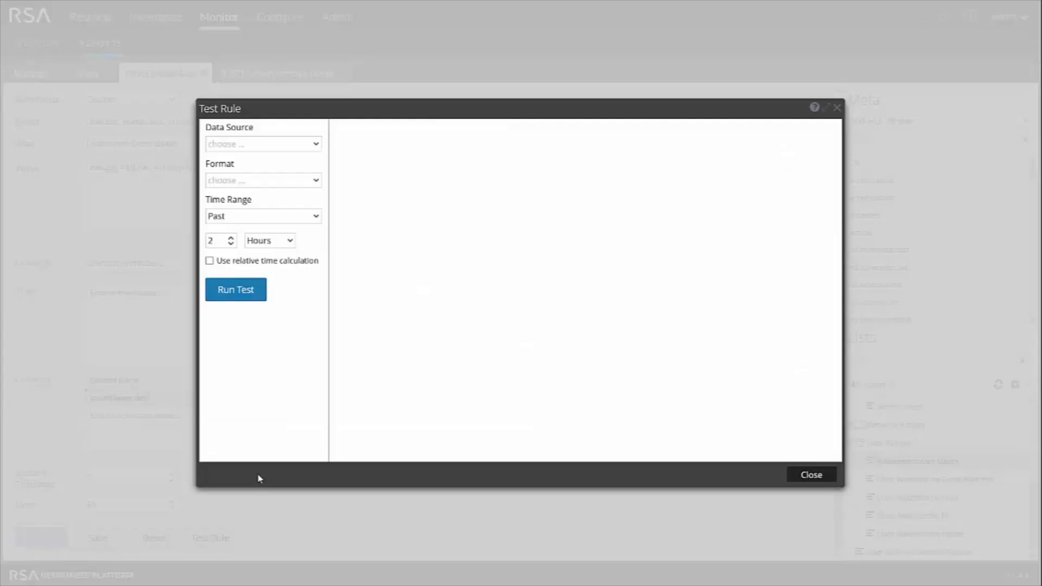
{"action": "left_click", "coordinate": [238, 145]}
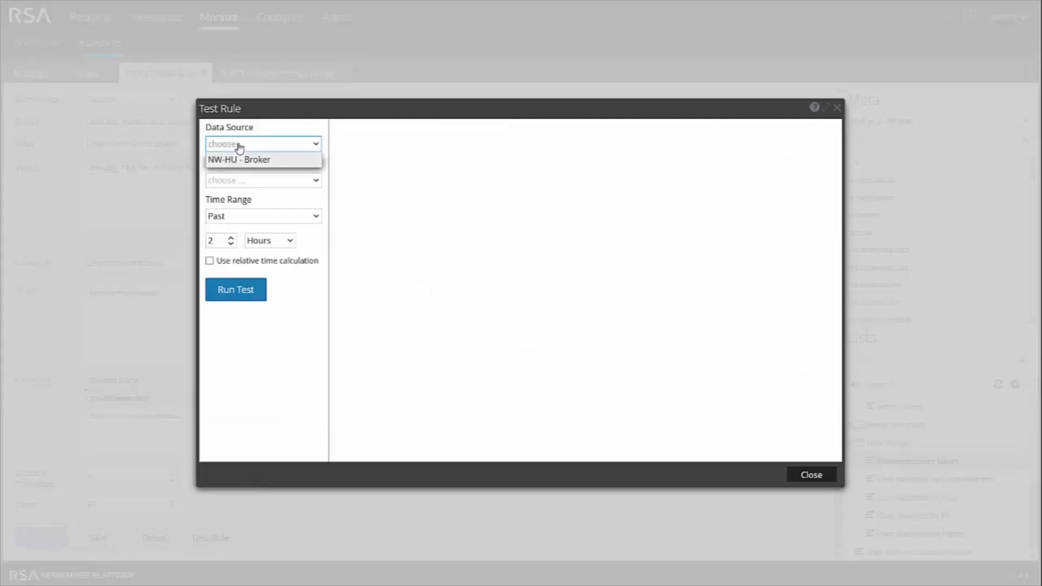
{"action": "left_click", "coordinate": [244, 159]}
{"action": "left_click", "coordinate": [249, 181]}
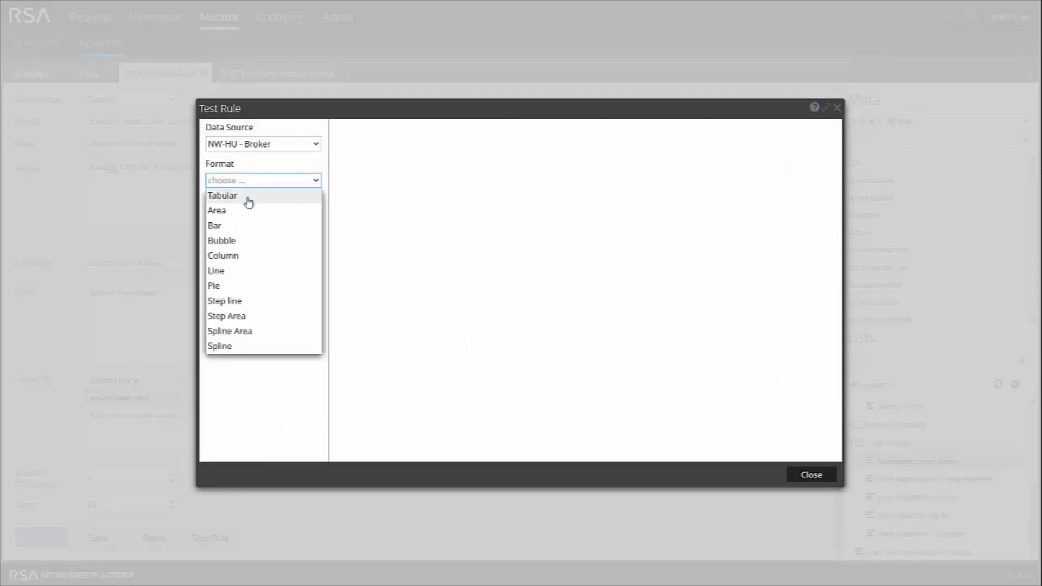
{"action": "left_click", "coordinate": [249, 197]}
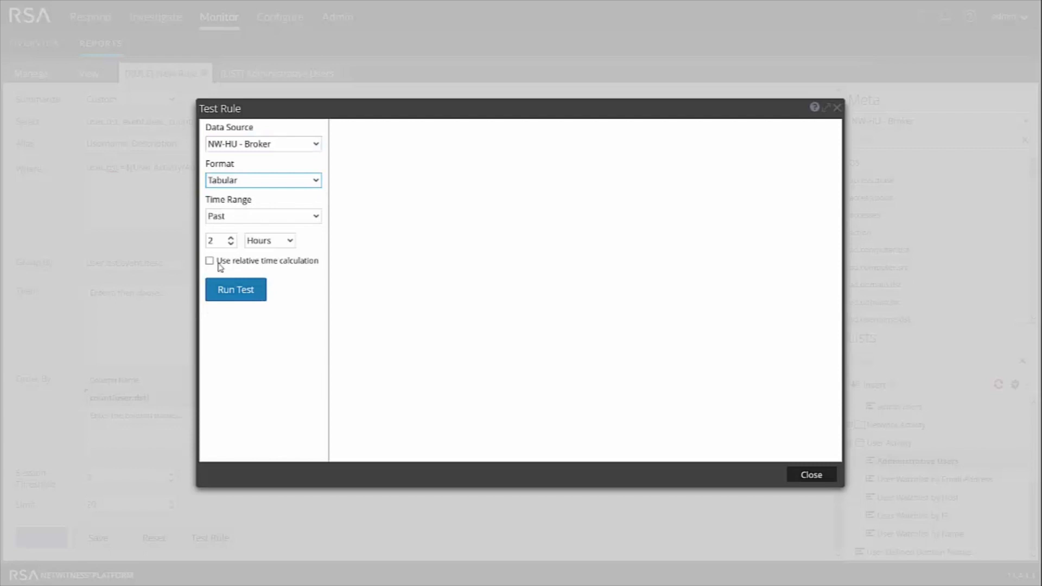
- Test the rule over the past 12 hours with relative time calculation, review the results and close the test
{"action": "left_click", "coordinate": [216, 240]}
{"action": "double_click", "coordinate": [216, 241]}
{"action": "type", "text": "12"}
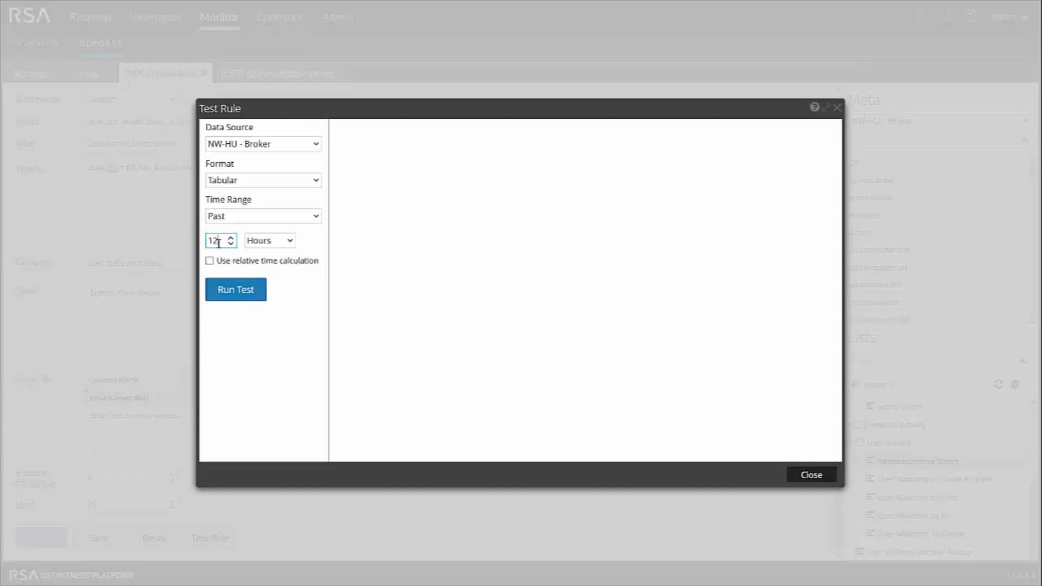
{"action": "left_click", "coordinate": [209, 261]}
{"action": "left_click", "coordinate": [241, 294]}
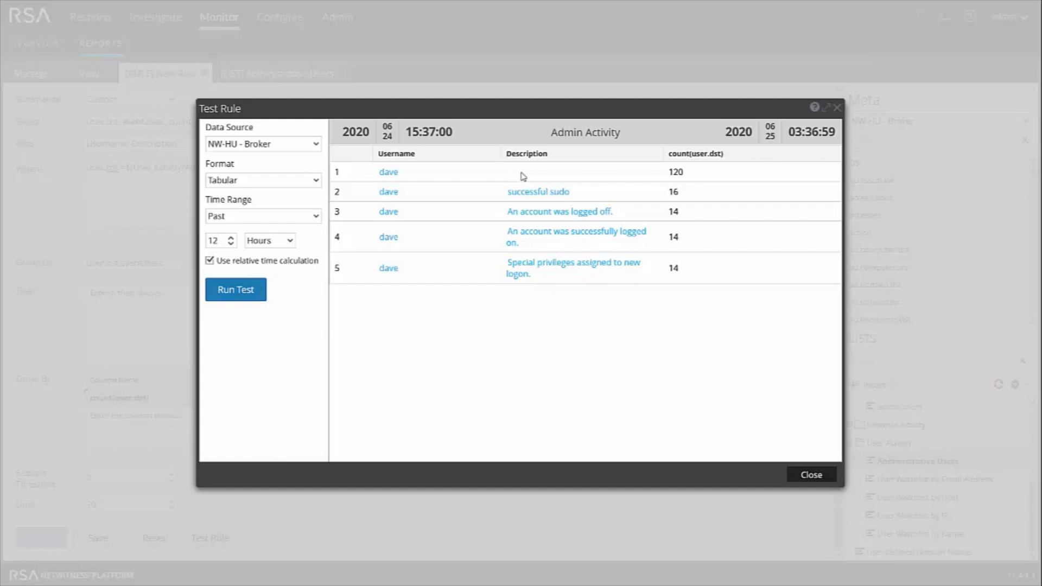
{"action": "left_click", "coordinate": [812, 475]}
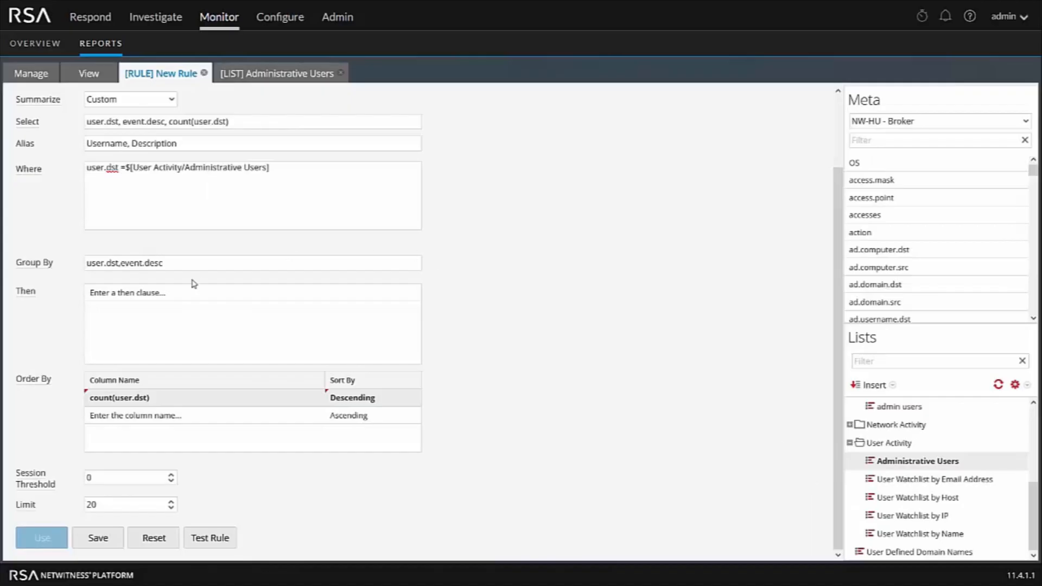
- Extend the rule's Where condition with && event.desc exists
{"action": "left_click", "coordinate": [290, 170]}
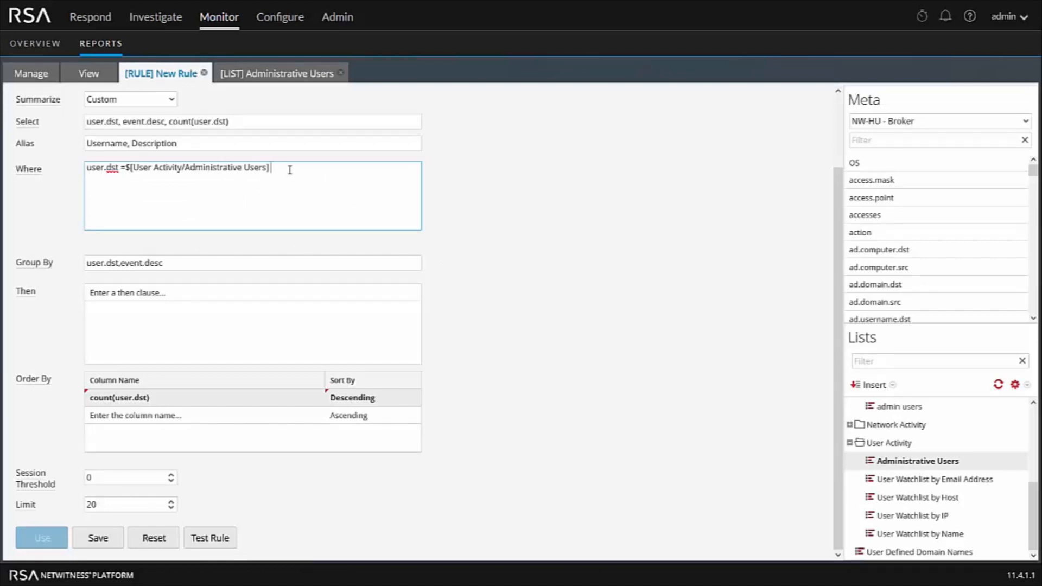
{"action": "type", "text": "&& "}
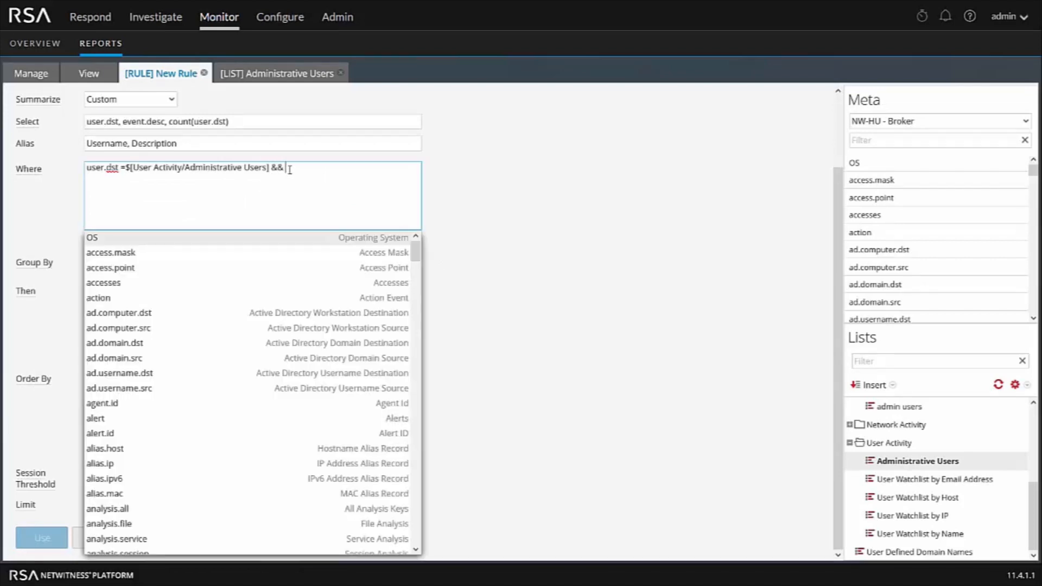
{"action": "type", "text": "event"}
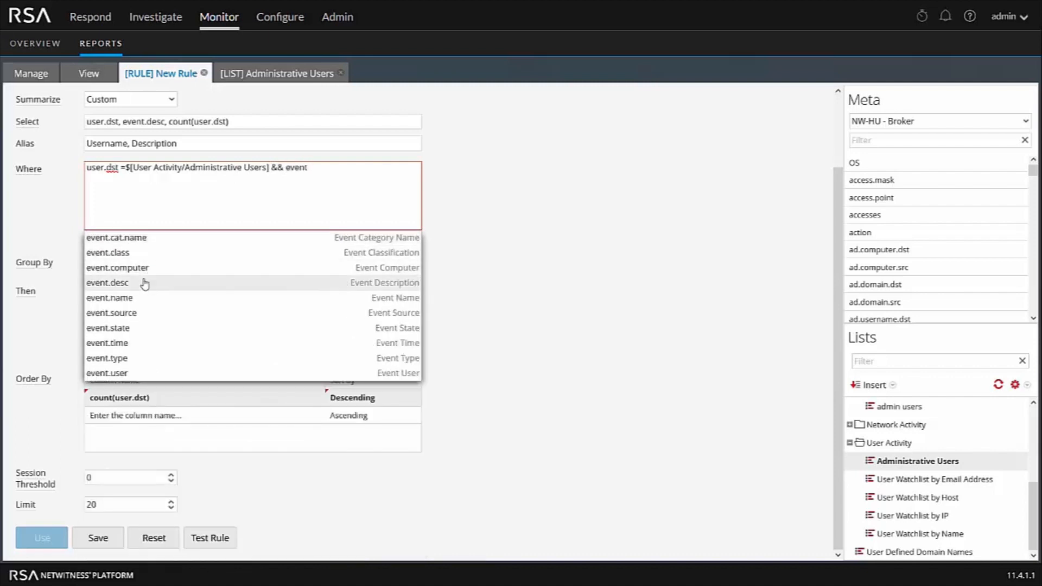
{"action": "left_click", "coordinate": [209, 283]}
{"action": "left_click", "coordinate": [345, 169]}
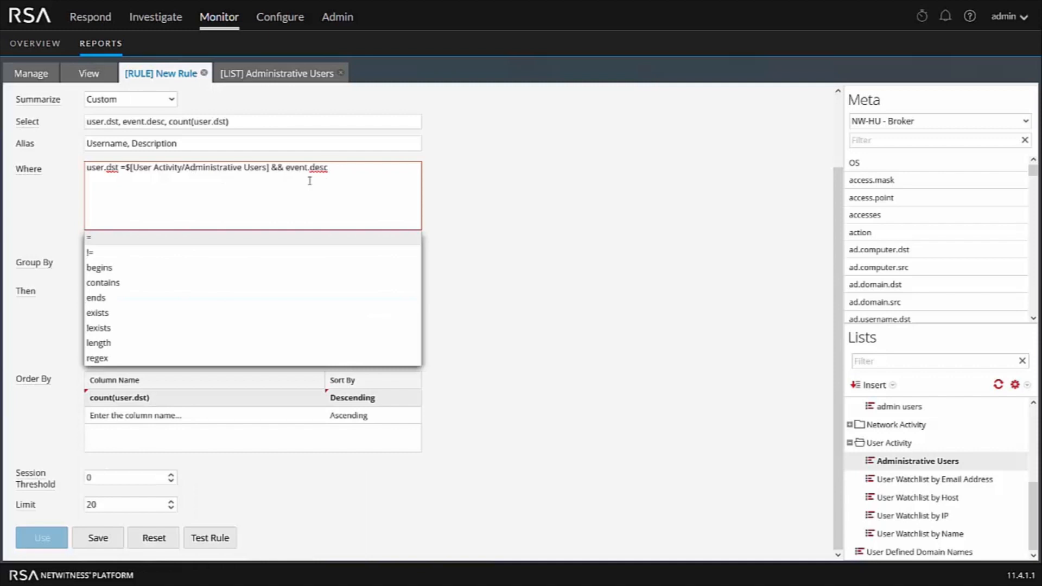
{"action": "left_click", "coordinate": [99, 319]}
{"action": "left_click", "coordinate": [534, 360]}
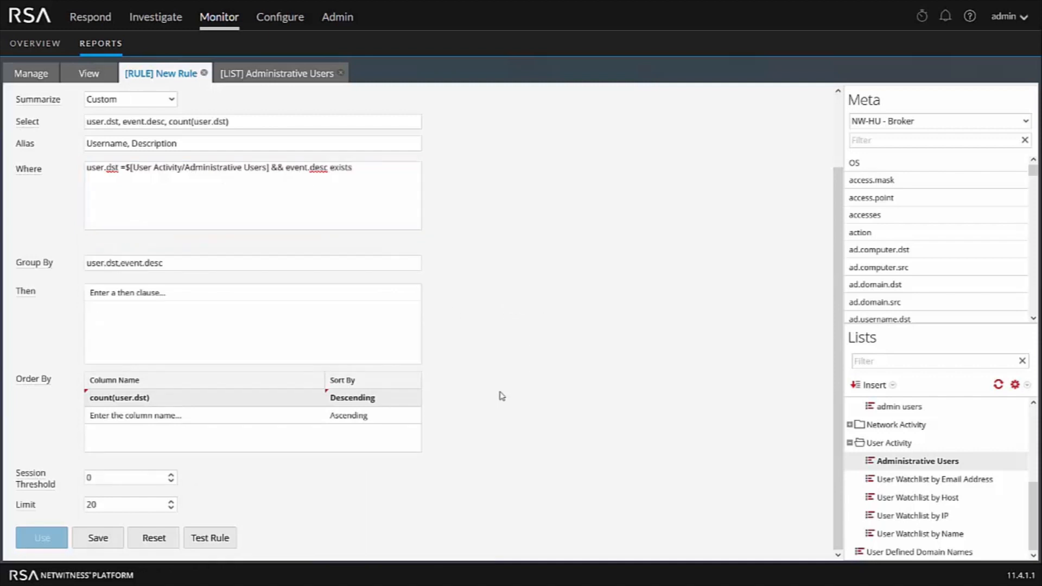
- Rerun the rule test over the past 12 hours without relative time calculation, then review the results and the rule definition
{"action": "left_click", "coordinate": [204, 537]}
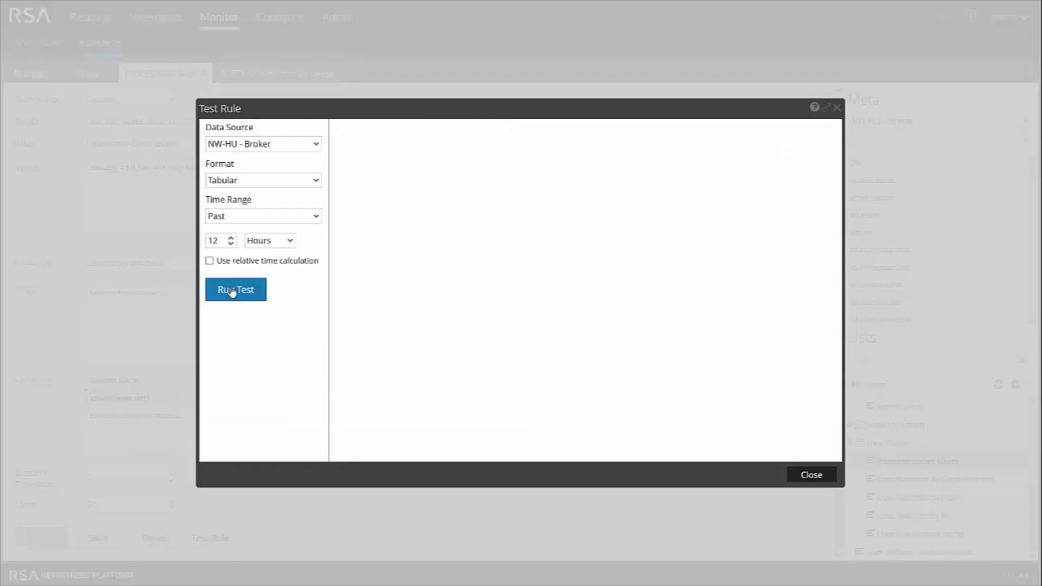
{"action": "left_click", "coordinate": [232, 292]}
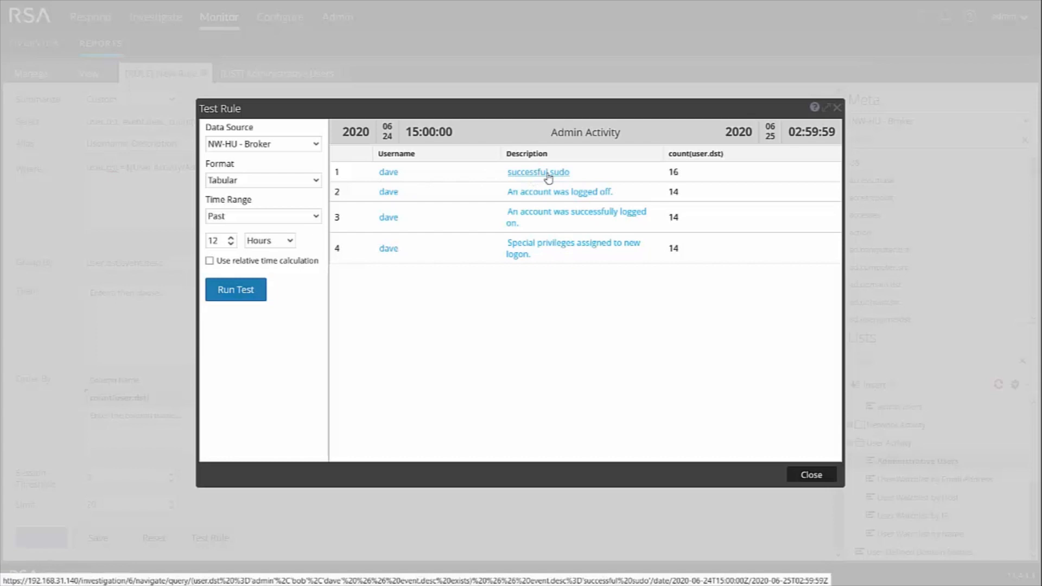
{"action": "left_click", "coordinate": [811, 476]}
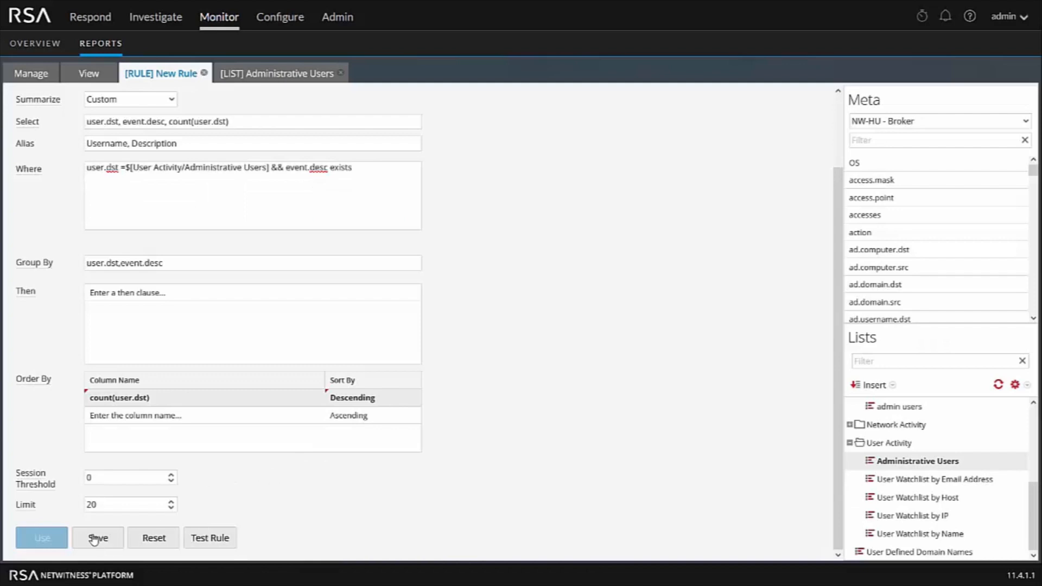
{"action": "scroll", "coordinate": [488, 451], "scroll_direction": "up", "scroll_amount": 3}
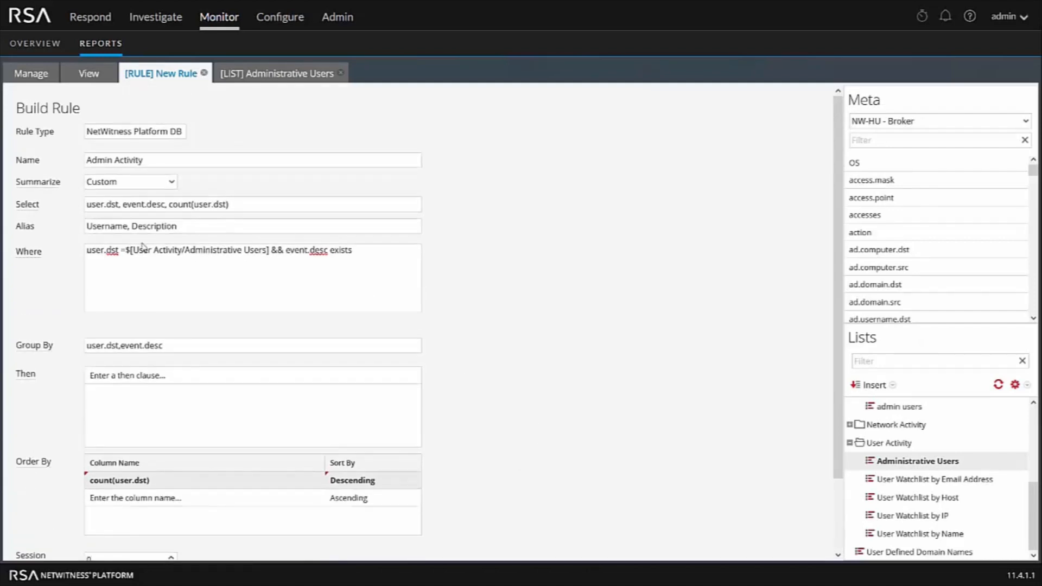
{"action": "scroll", "coordinate": [331, 478], "scroll_direction": "down", "scroll_amount": 3}
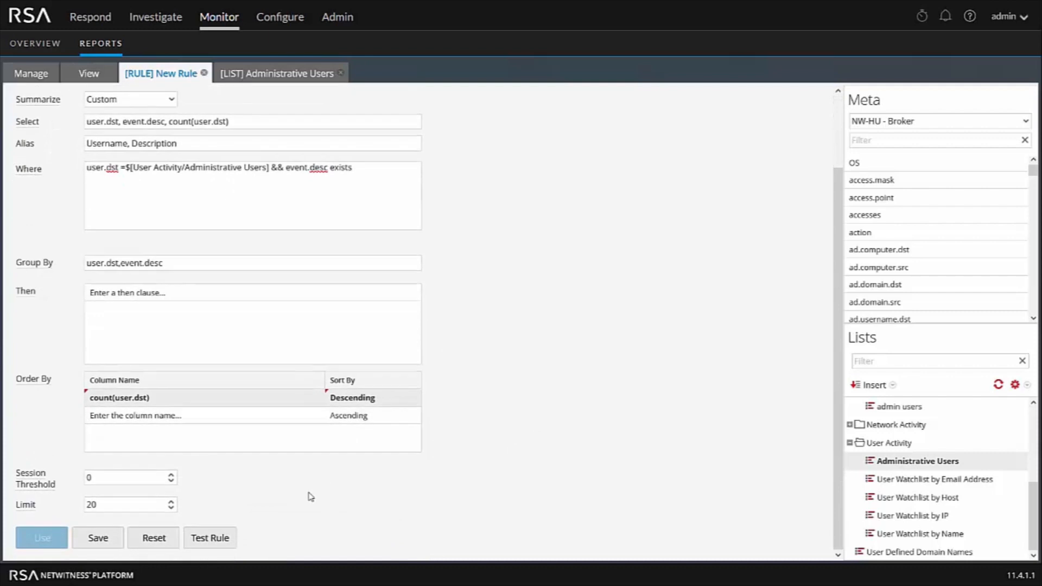
- Save the Admin Activity rule and use it in a new report placed in the All folder
{"action": "left_click", "coordinate": [98, 539]}
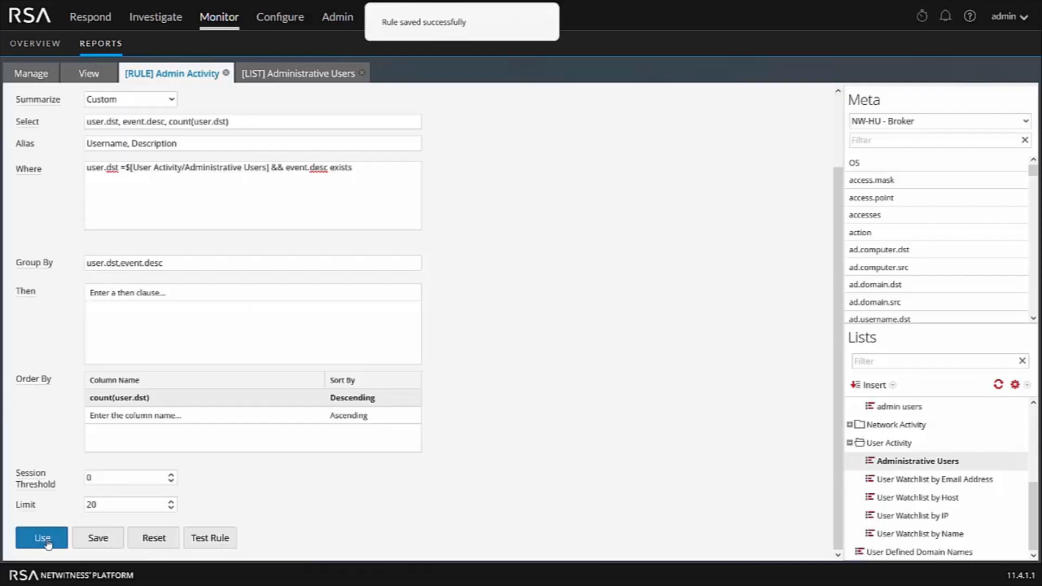
{"action": "left_click", "coordinate": [42, 539]}
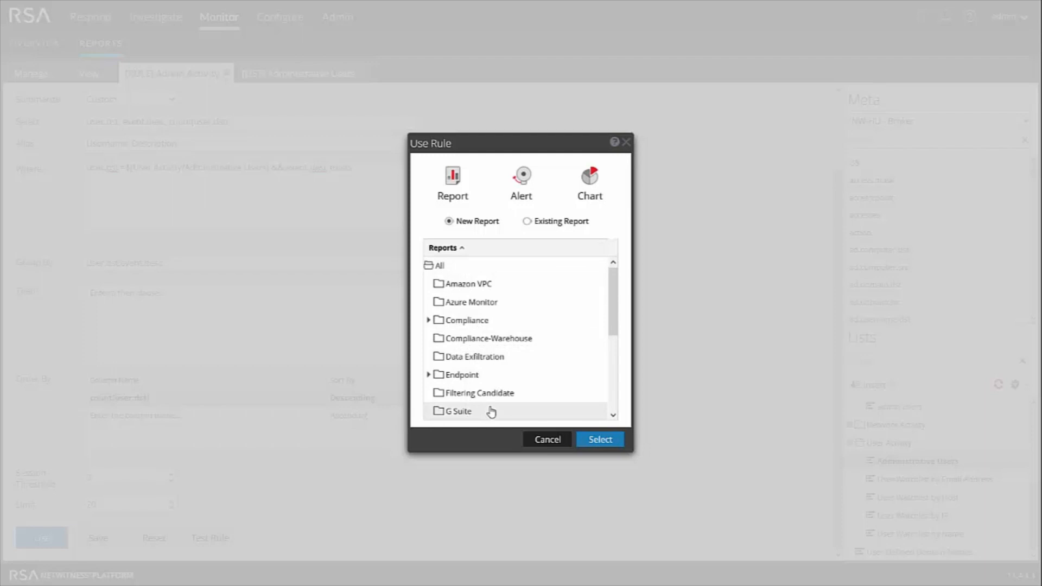
{"action": "scroll", "coordinate": [504, 334], "scroll_direction": "down", "scroll_amount": 3}
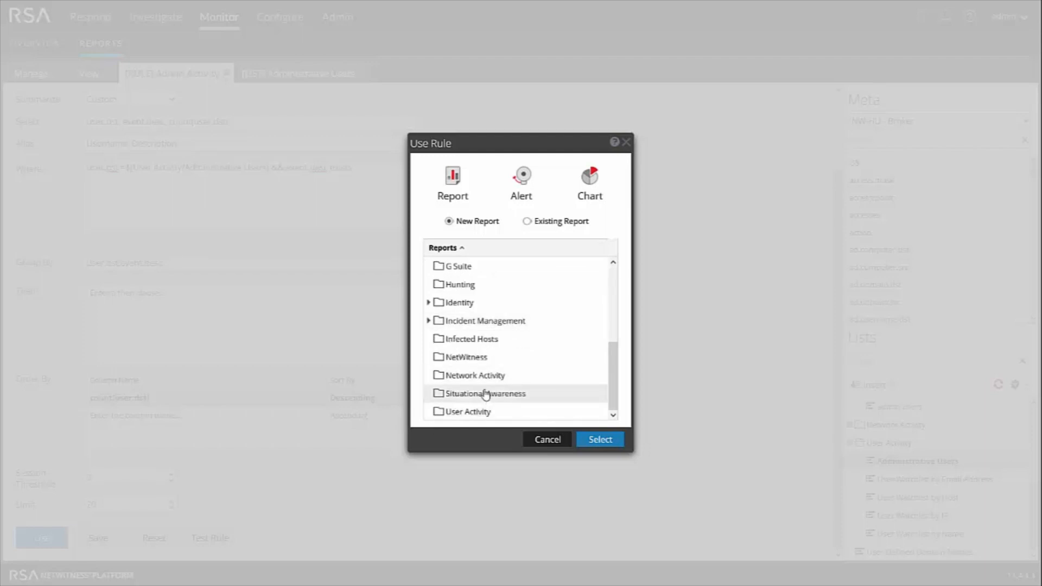
{"action": "scroll", "coordinate": [484, 393], "scroll_direction": "up", "scroll_amount": 3}
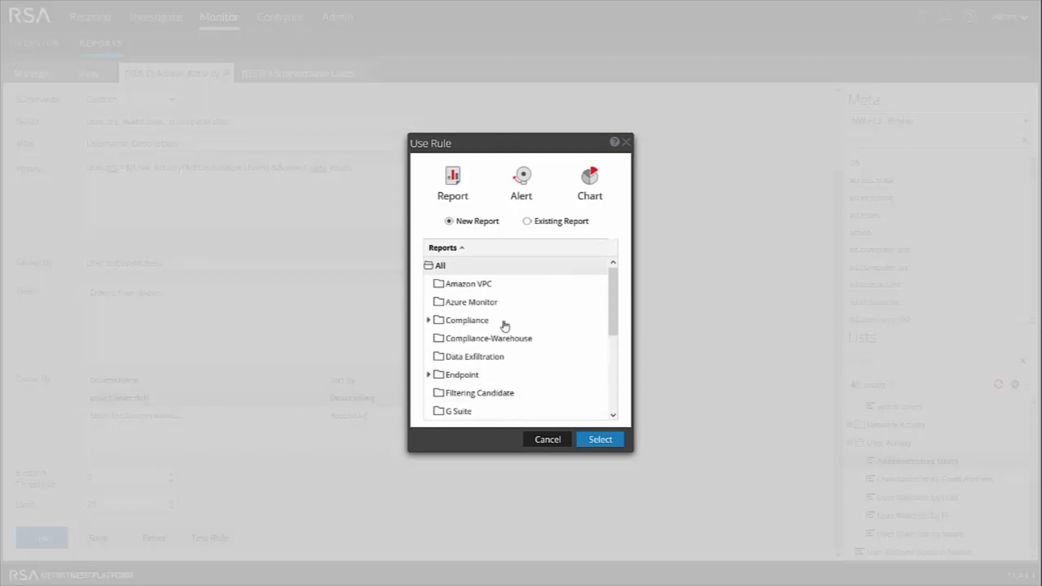
{"action": "left_click", "coordinate": [608, 443]}
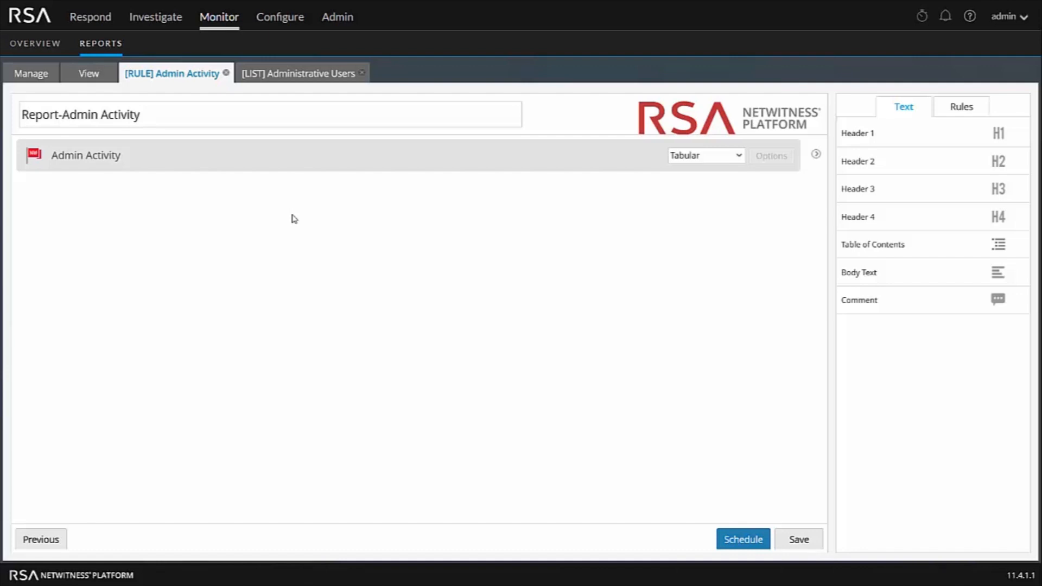
- Remove the Report- prefix from the report name so it reads Admin Activity
{"action": "left_click", "coordinate": [66, 115]}
{"action": "key", "text": "BackSpace"}
{"action": "key", "text": "BackSpace"}
{"action": "key", "text": "BackSpace"}
{"action": "key", "text": "BackSpace"}
{"action": "key", "text": "BackSpace"}
{"action": "key", "text": "BackSpace"}
{"action": "key", "text": "BackSpace"}
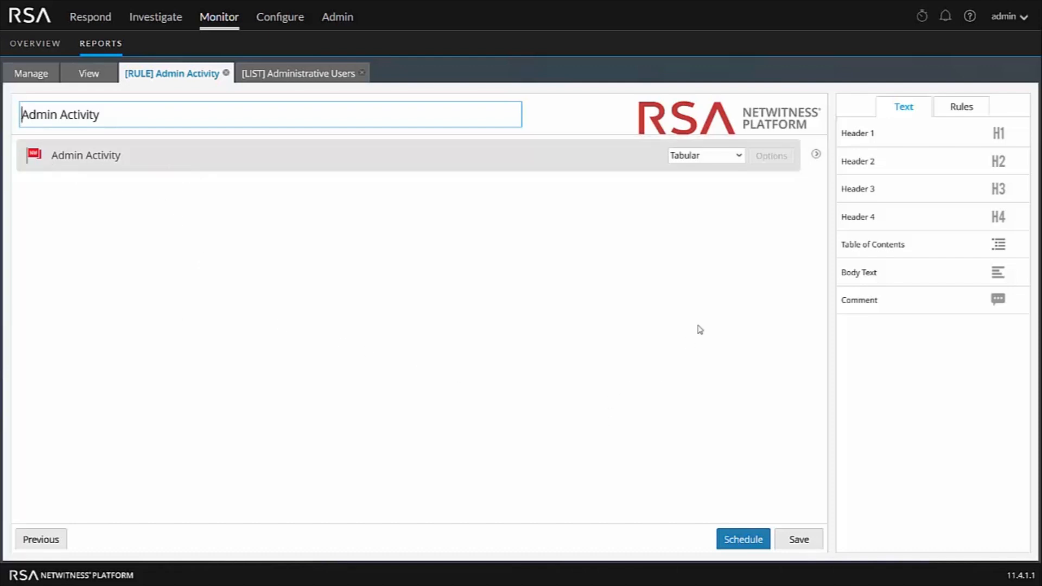
- Add a Header 1 element above the Admin Activity rule and a Comment element below it
{"action": "left_click", "coordinate": [905, 127]}
{"action": "left_click_drag", "start_coordinate": [901, 140], "coordinate": [435, 142]}
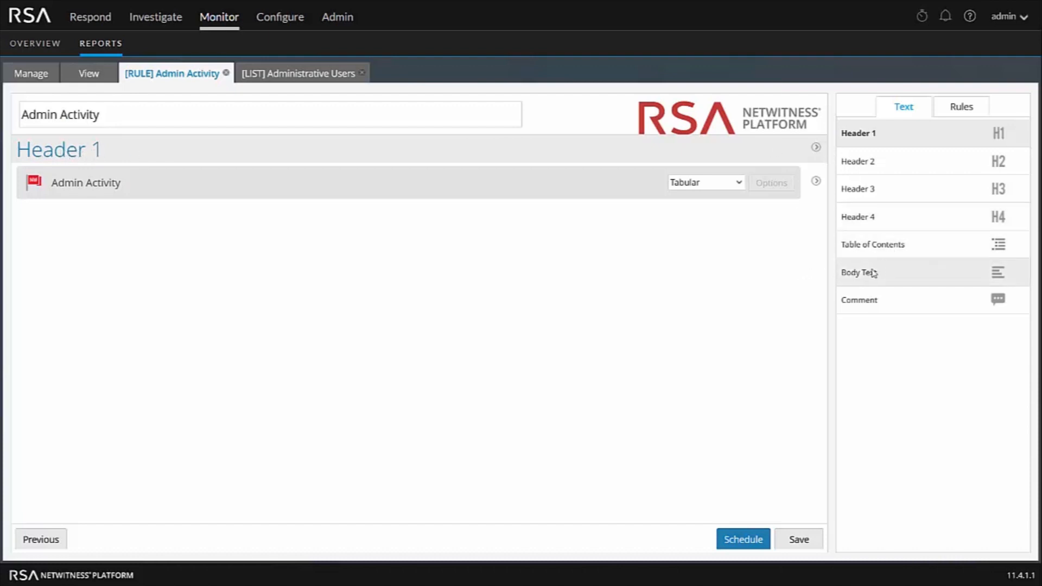
{"action": "left_click_drag", "start_coordinate": [868, 299], "coordinate": [286, 230]}
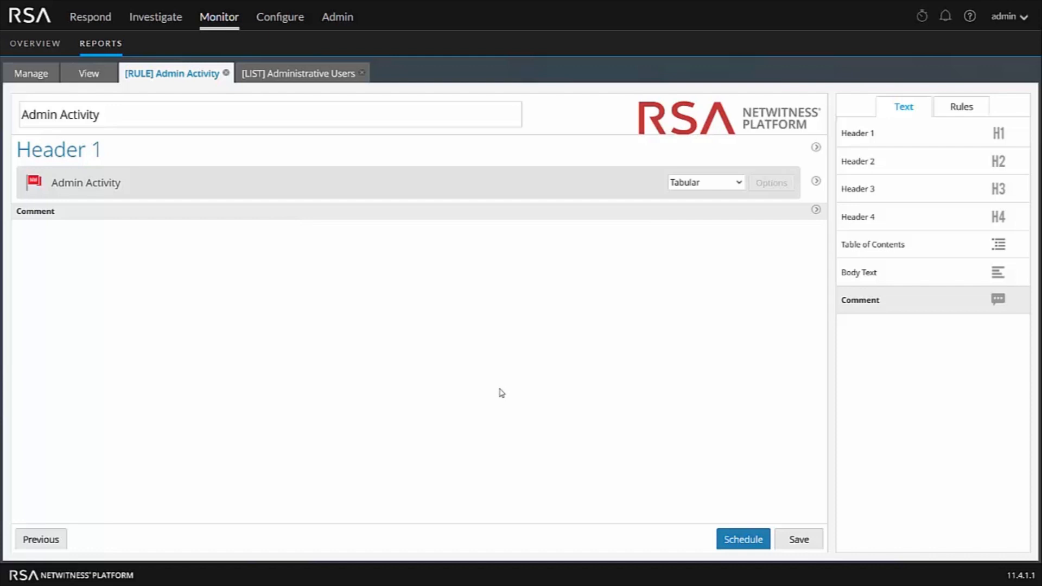
- Remove the Comment and Header 1 elements from the report
{"action": "left_click", "coordinate": [817, 214]}
{"action": "left_click", "coordinate": [843, 236]}
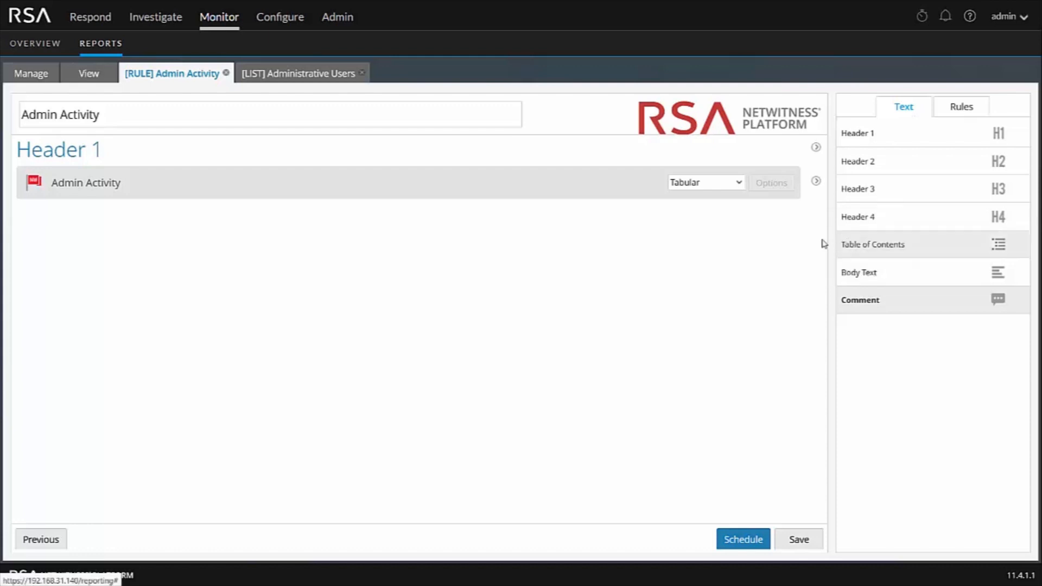
{"action": "left_click", "coordinate": [816, 148]}
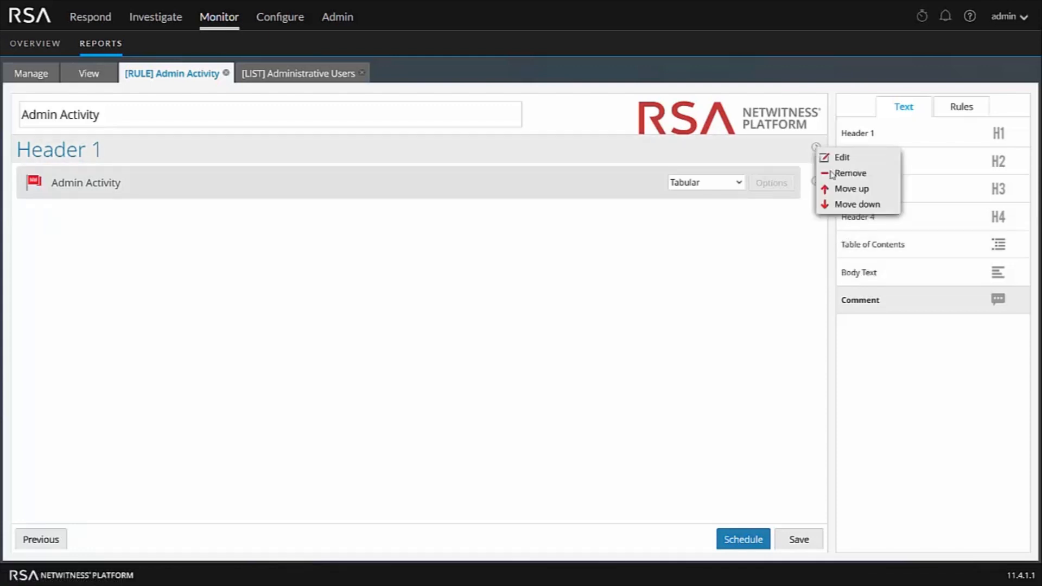
{"action": "left_click", "coordinate": [838, 174]}
- Add the Event Counts and Top Firewall Actions rules below Admin Activity in the report, keeping the Tabular format
{"action": "left_click", "coordinate": [964, 108]}
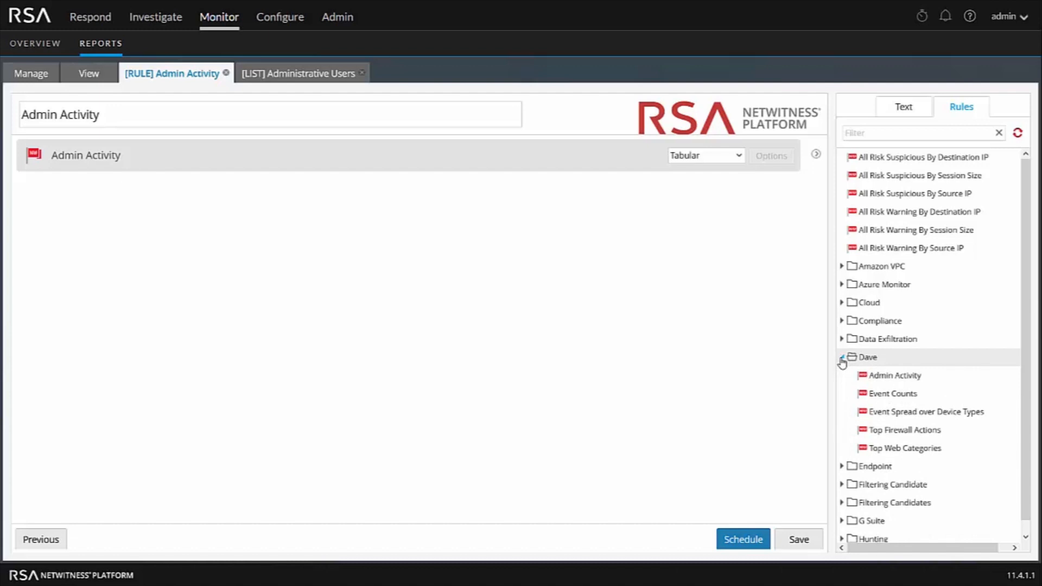
{"action": "left_click_drag", "start_coordinate": [894, 394], "coordinate": [472, 298]}
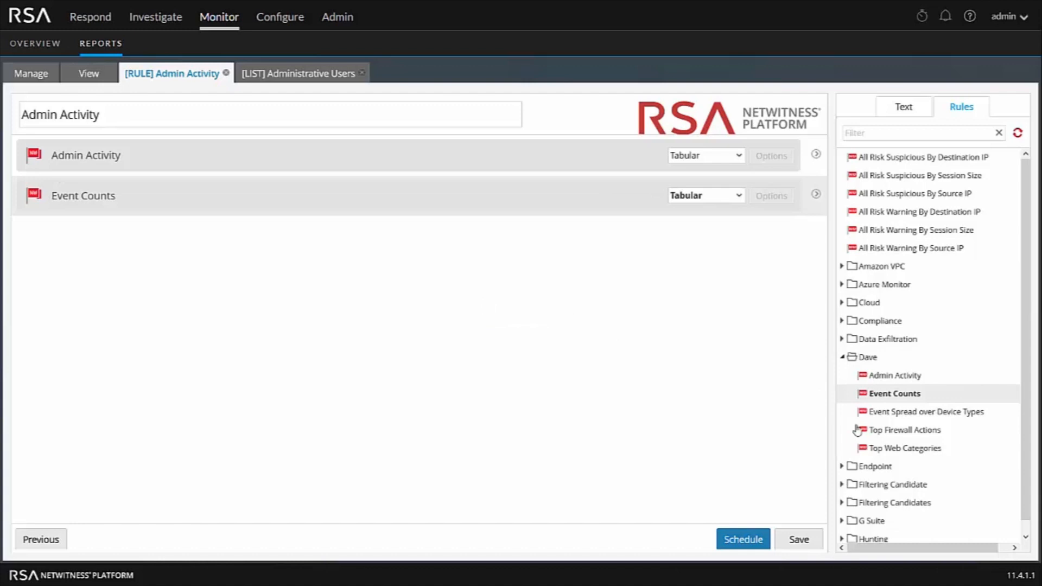
{"action": "left_click_drag", "start_coordinate": [895, 430], "coordinate": [524, 324]}
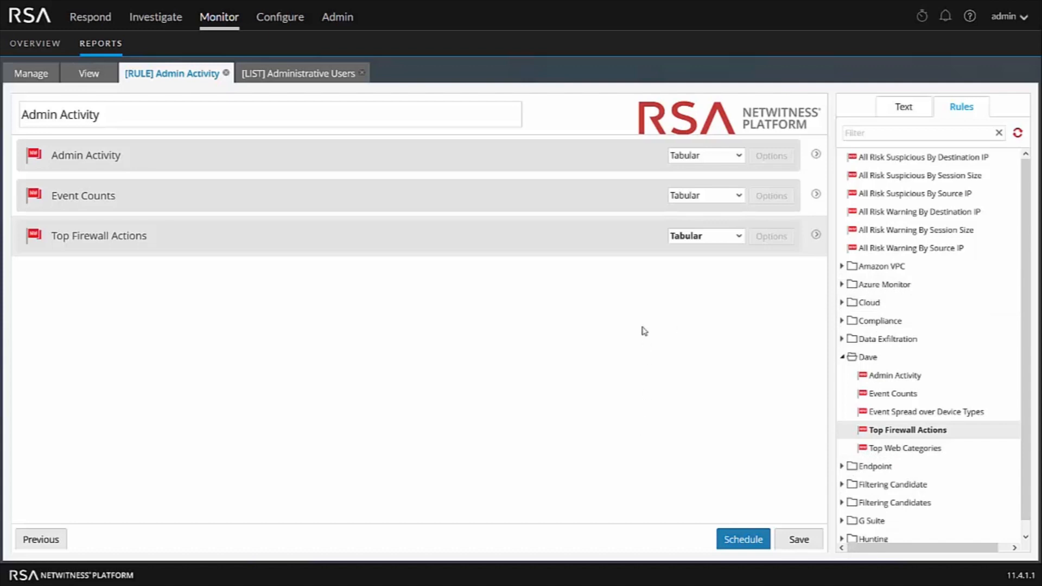
{"action": "left_click", "coordinate": [739, 239]}
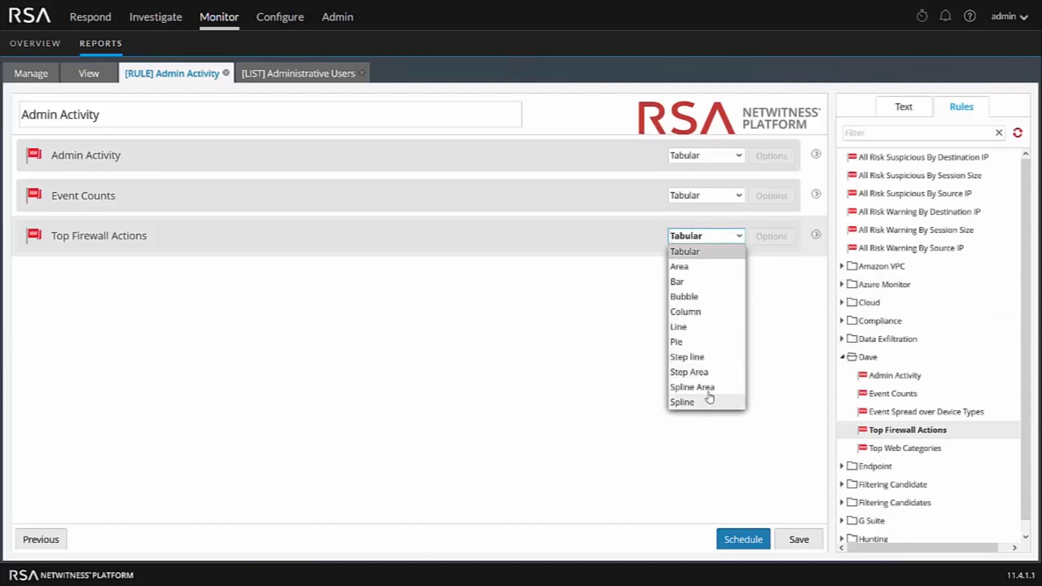
{"action": "left_click", "coordinate": [544, 376]}
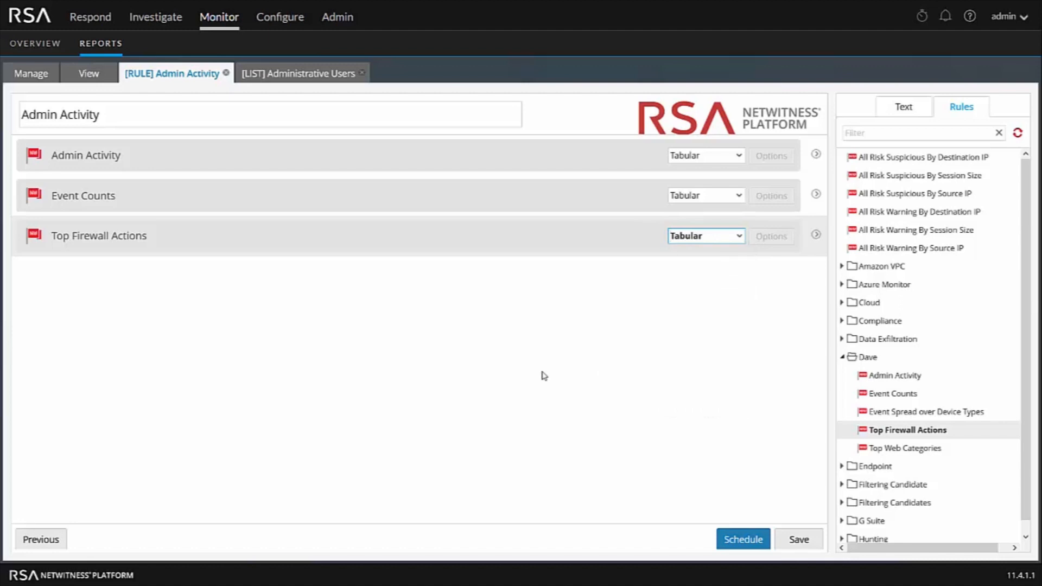
- Start a schedule for the Admin Activity report, named AdminActivies, using NW-HU - Broker as the NetWitness Platform database
{"action": "left_click", "coordinate": [743, 540]}
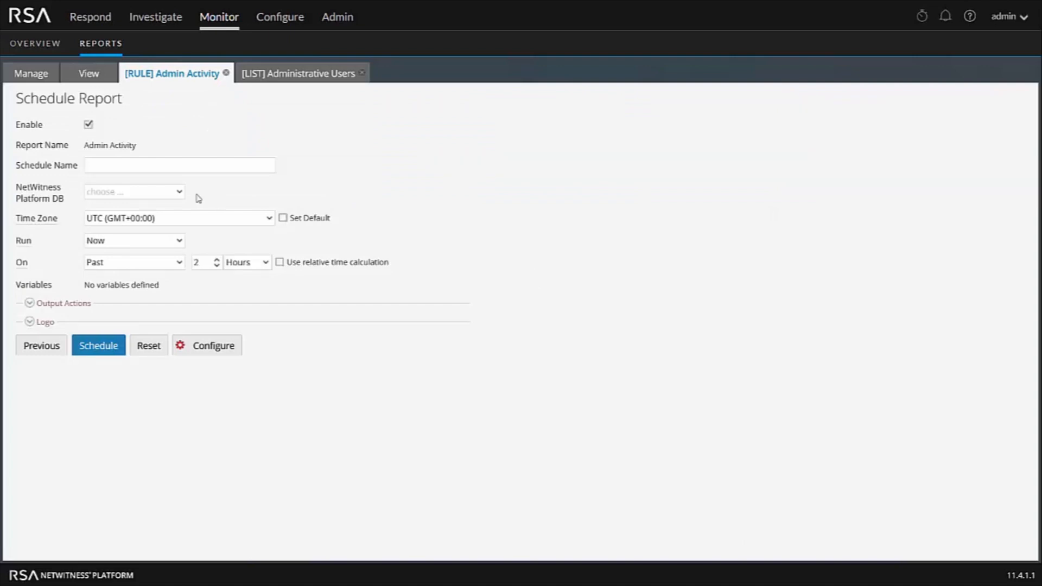
{"action": "left_click", "coordinate": [144, 168]}
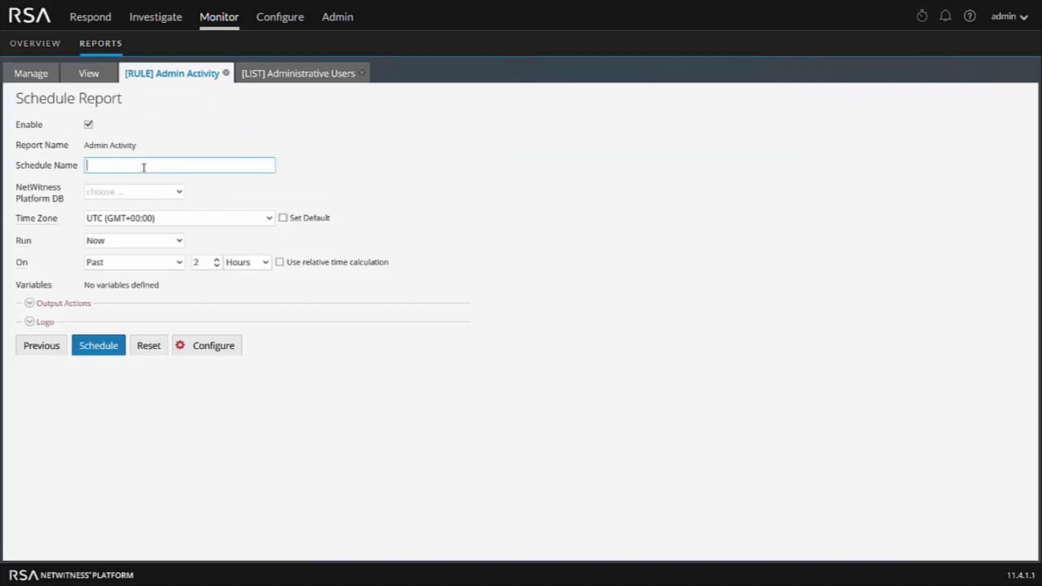
{"action": "type", "text": "AdminActivied"}
{"action": "left_click", "coordinate": [136, 191]}
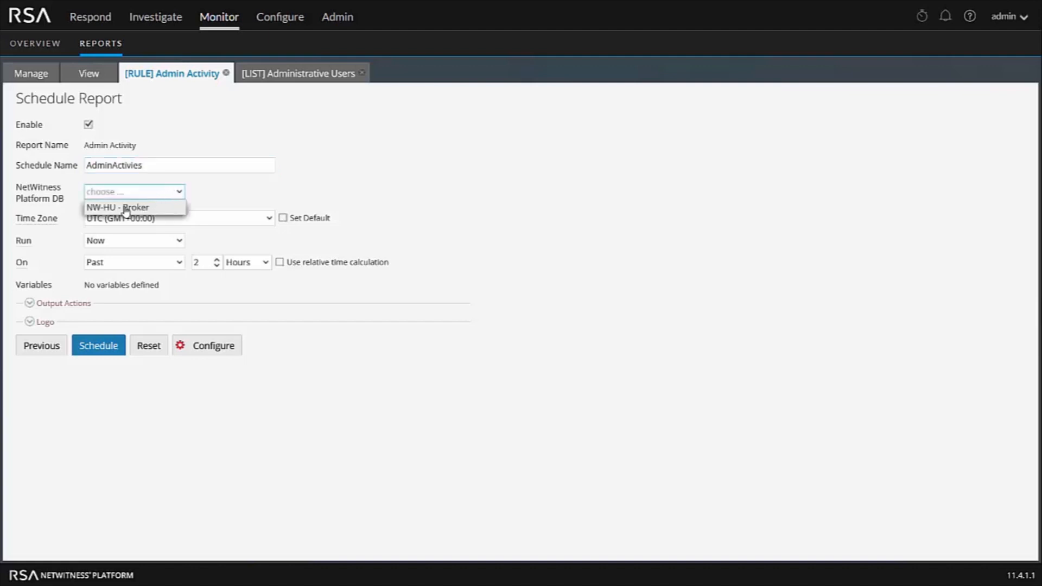
{"action": "left_click", "coordinate": [126, 208]}
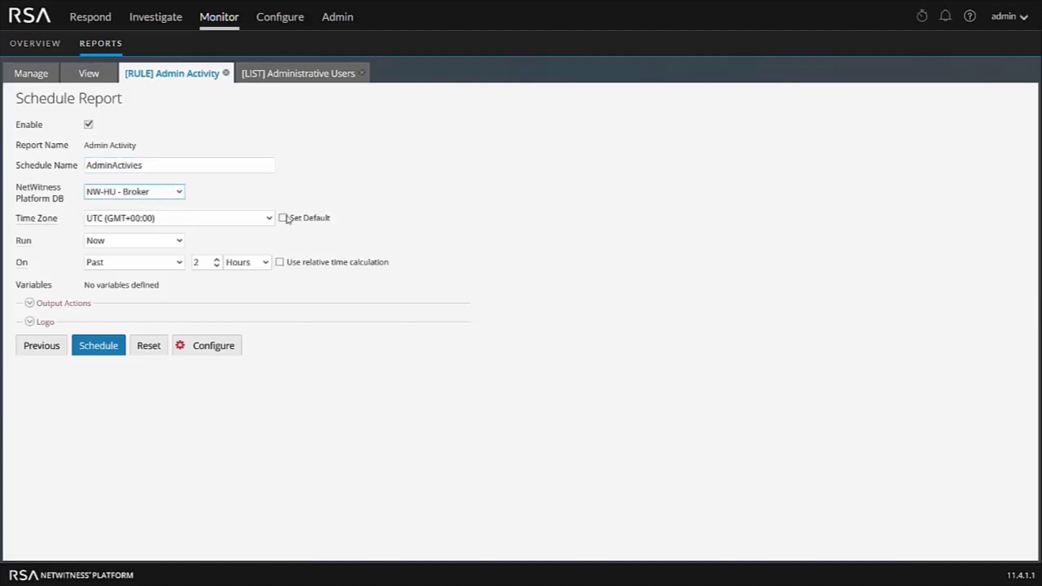
- Set the schedule's time zone to US/East-Indiana (GMT-04:00) and make it the default
{"action": "left_click", "coordinate": [270, 219]}
{"action": "left_click", "coordinate": [270, 219]}
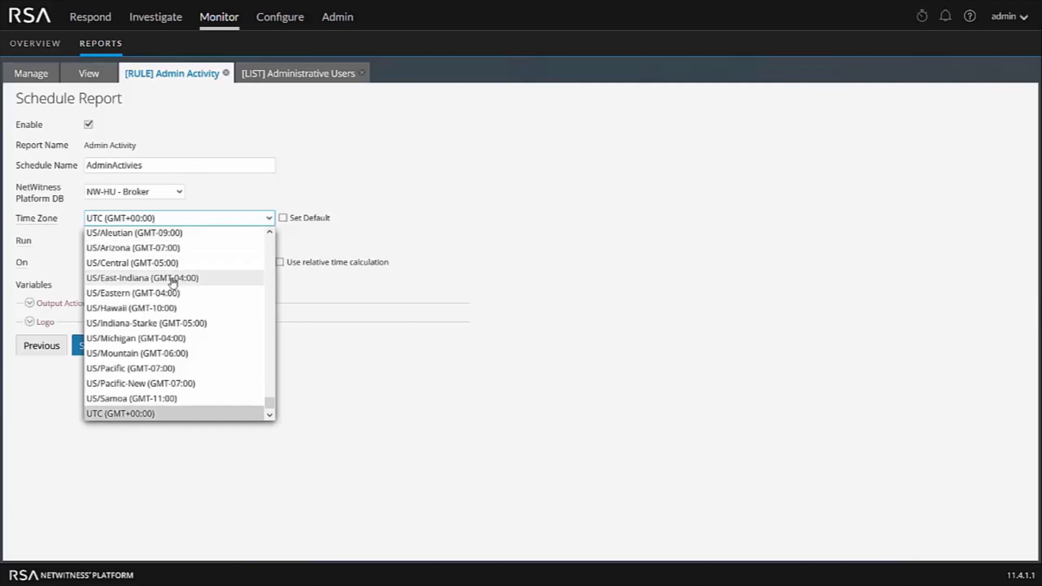
{"action": "left_click", "coordinate": [171, 279]}
{"action": "left_click", "coordinate": [283, 218]}
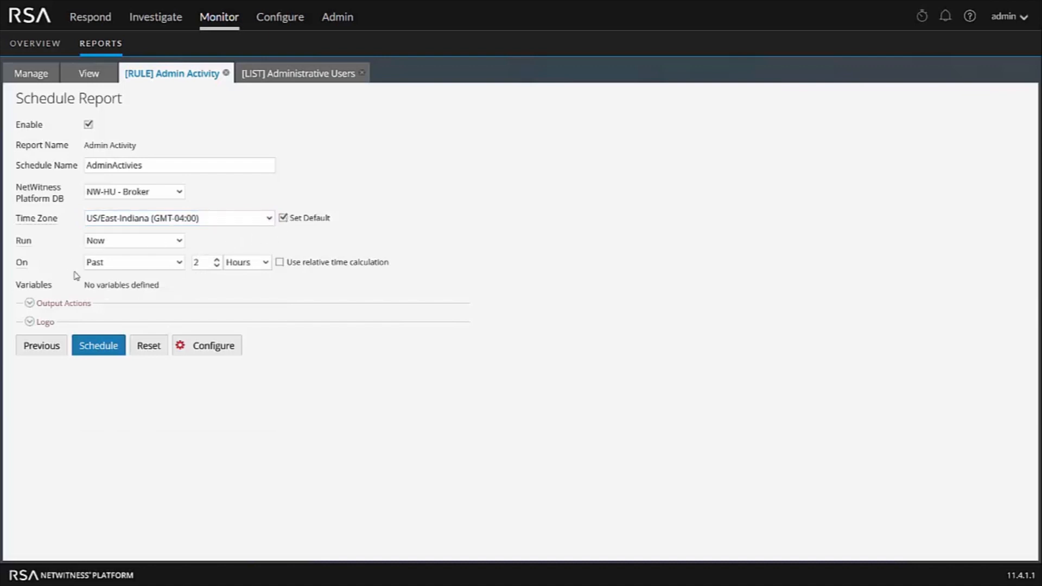
- Set the report to run daily at 00:15 over the past 24 hours
{"action": "left_click", "coordinate": [173, 246]}
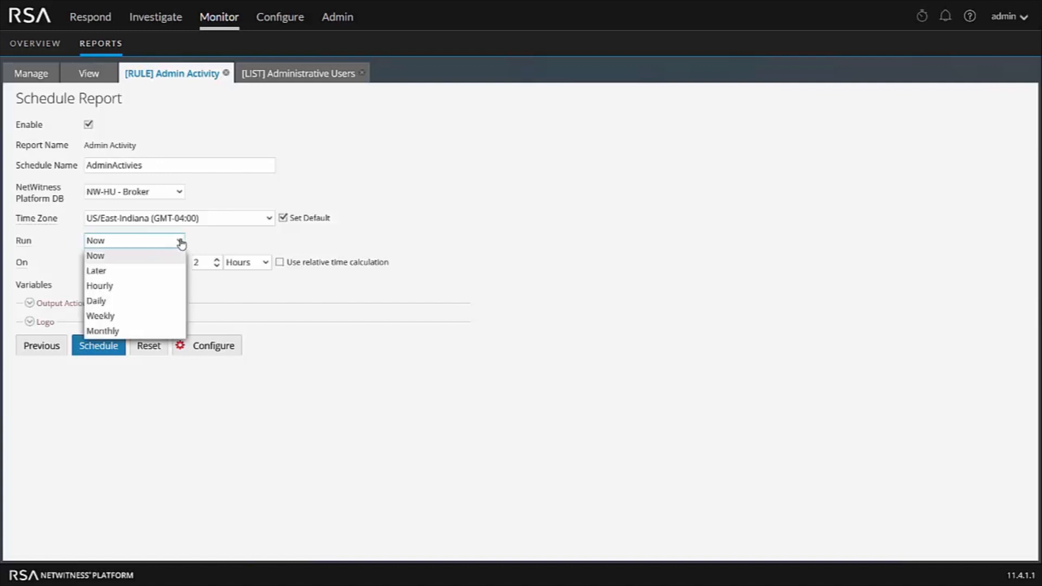
{"action": "left_click", "coordinate": [113, 304]}
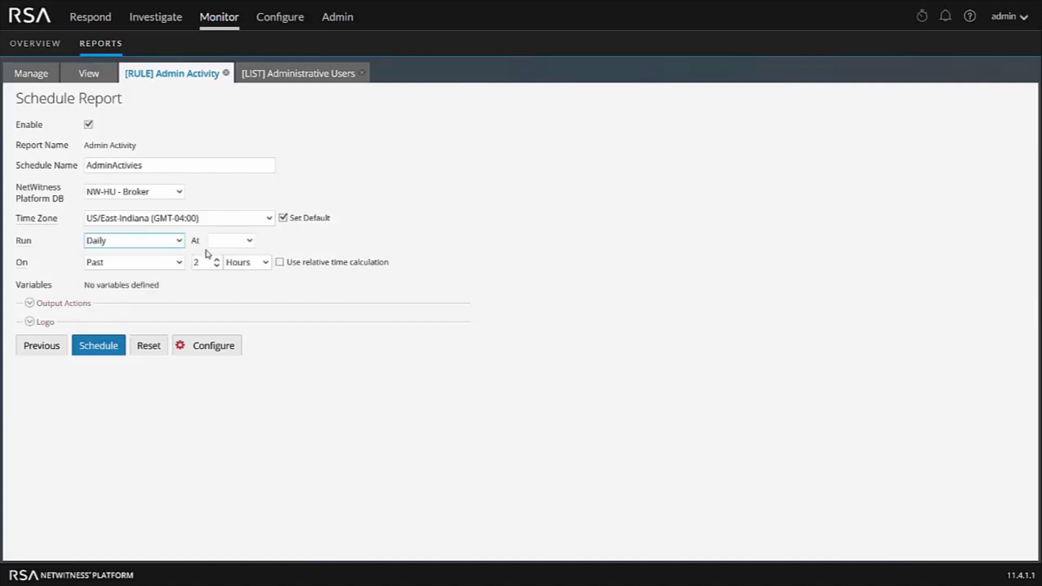
{"action": "left_click", "coordinate": [248, 245]}
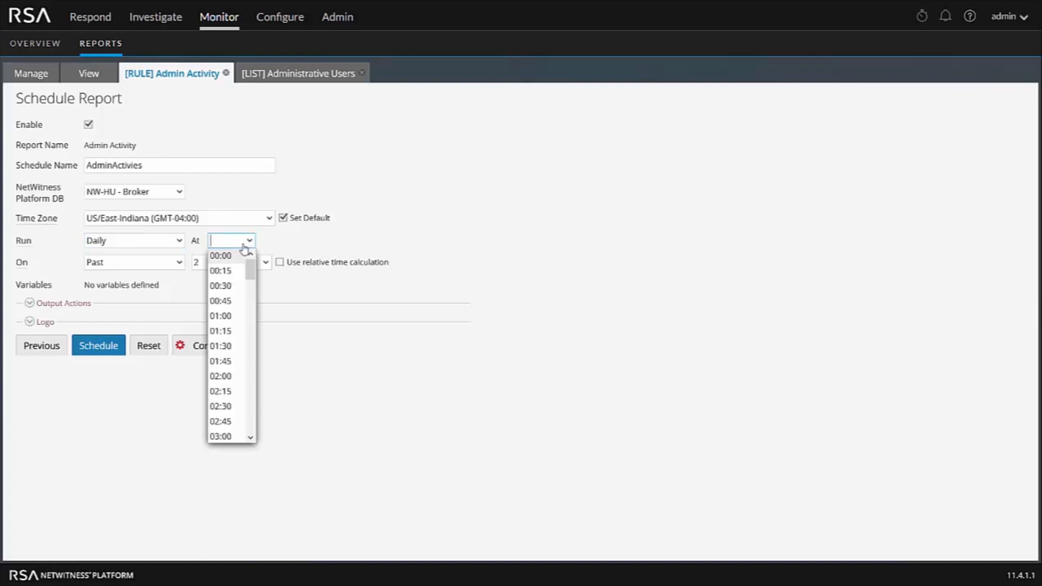
{"action": "left_click", "coordinate": [229, 270]}
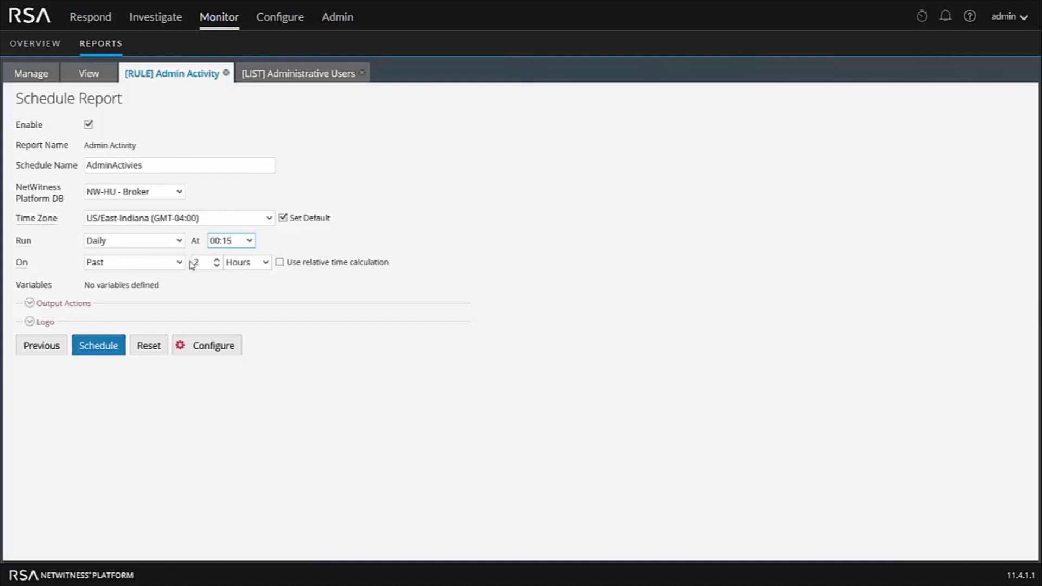
{"action": "left_click_drag", "start_coordinate": [203, 263], "coordinate": [186, 265]}
{"action": "type", "text": "24"}
- Examine the schedule's logo setting and its email output options, including recipients, subject, body and attachment formats
{"action": "left_click", "coordinate": [31, 304]}
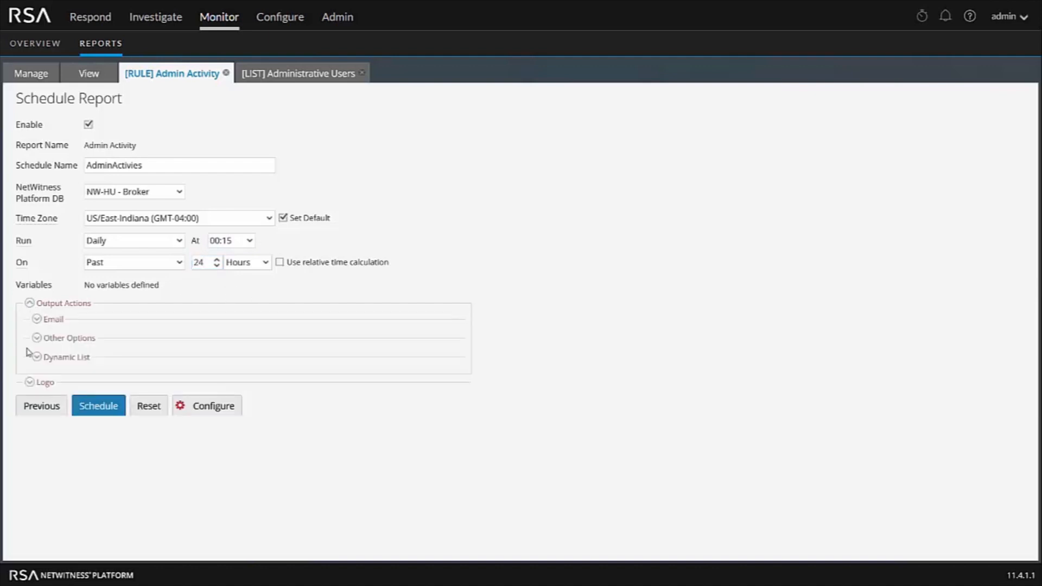
{"action": "left_click", "coordinate": [30, 382]}
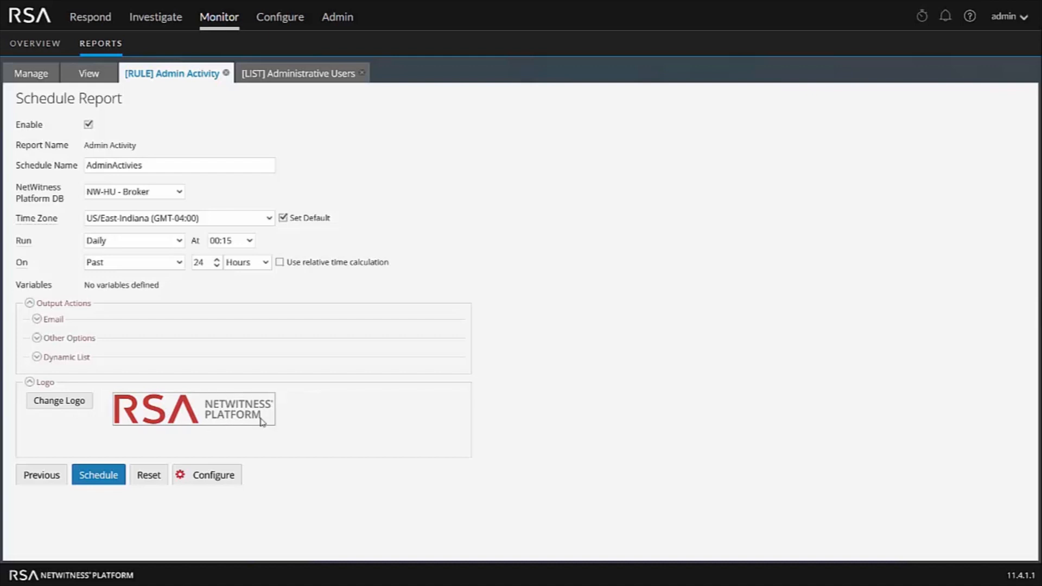
{"action": "left_click", "coordinate": [37, 319]}
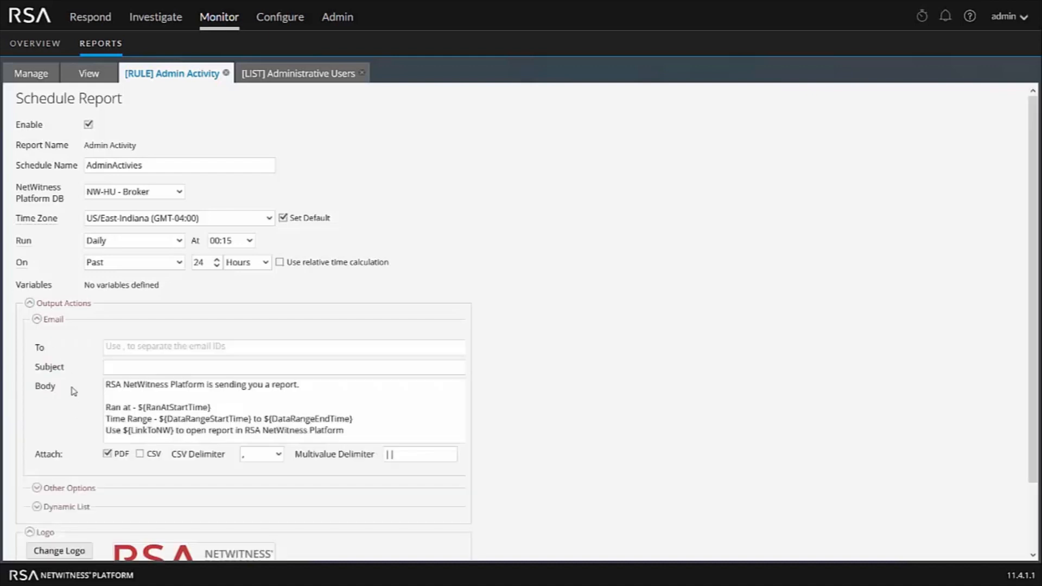
{"action": "scroll", "coordinate": [143, 347], "scroll_direction": "down", "scroll_amount": 1}
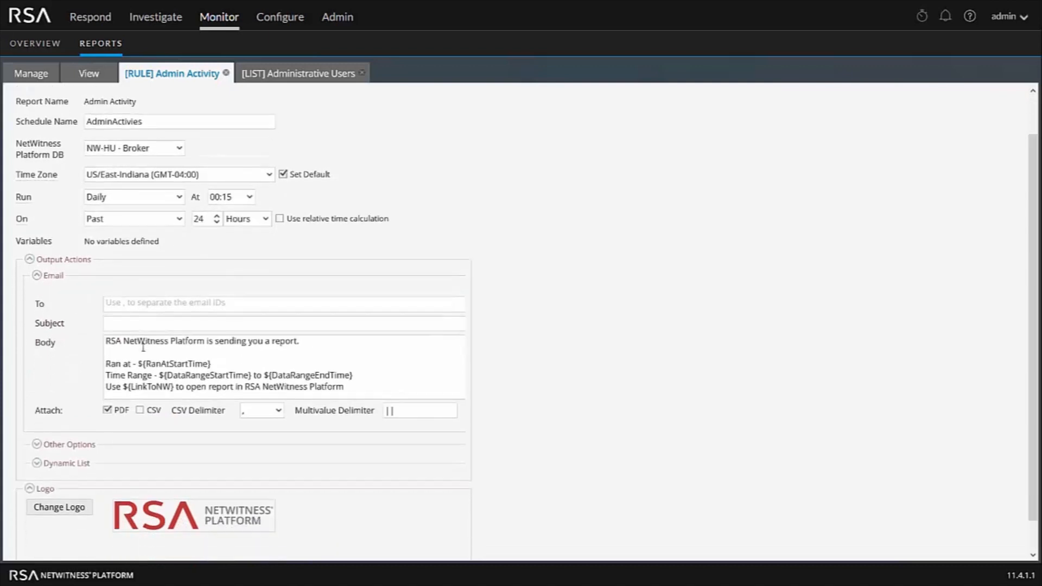
{"action": "scroll", "coordinate": [143, 347], "scroll_direction": "down", "scroll_amount": 1}
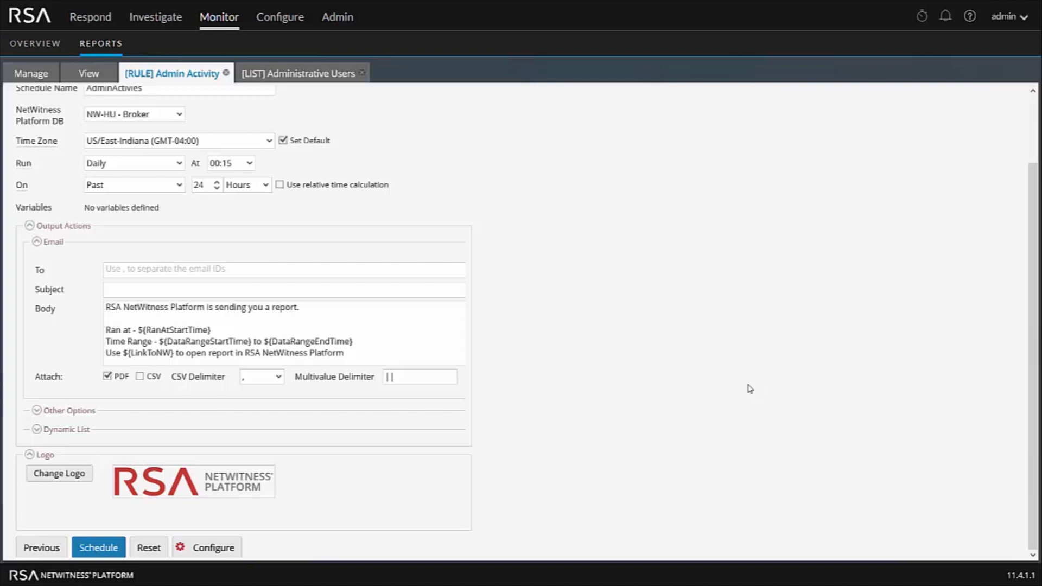
- Examine the other output destinations and the dynamic list options of the schedule, then collapse both sections
{"action": "left_click", "coordinate": [37, 410]}
{"action": "scroll", "coordinate": [170, 436], "scroll_direction": "down", "scroll_amount": 1}
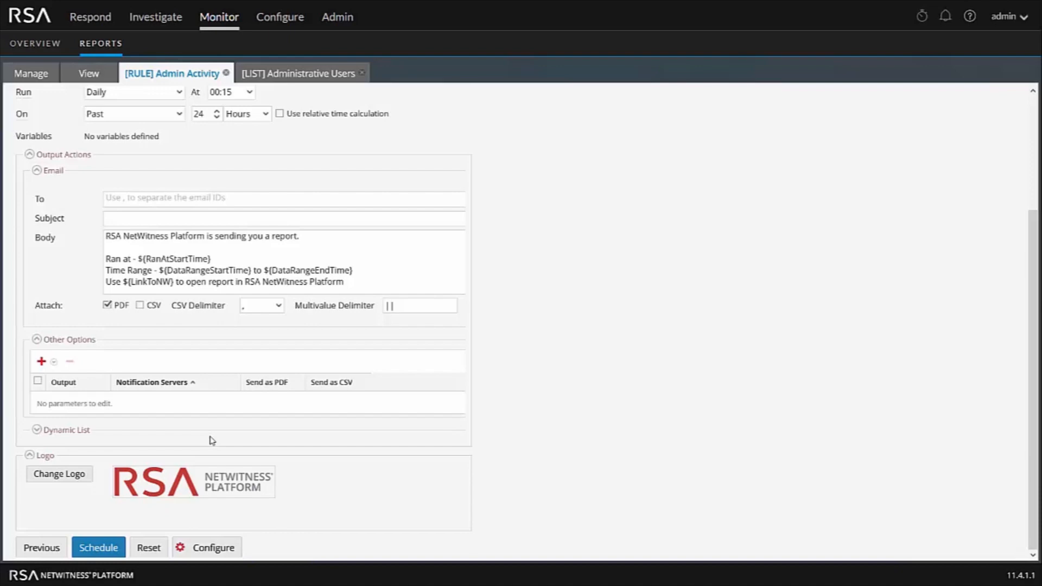
{"action": "left_click", "coordinate": [42, 362]}
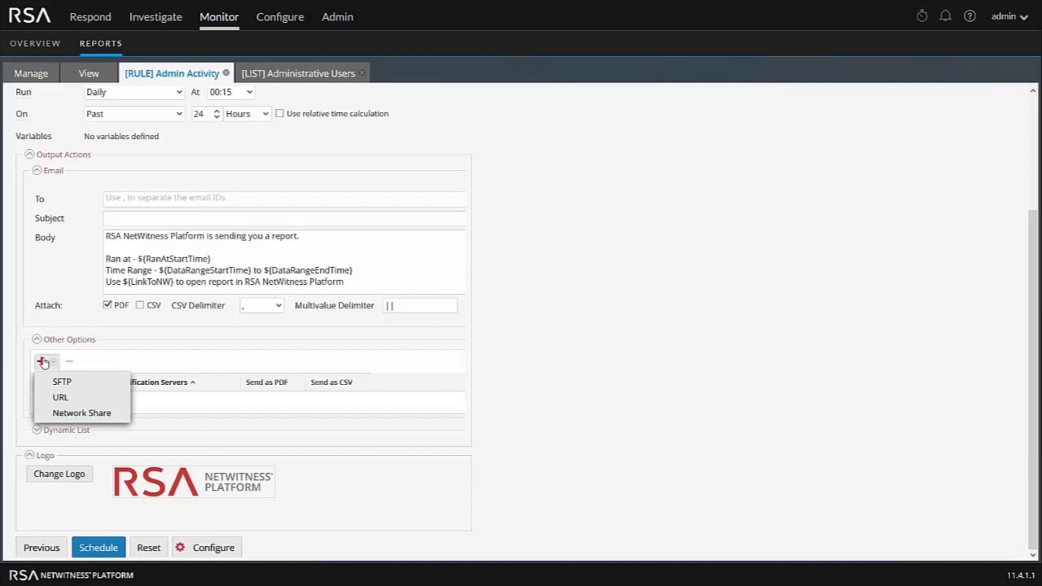
{"action": "left_click", "coordinate": [517, 382]}
{"action": "left_click", "coordinate": [37, 430]}
{"action": "scroll", "coordinate": [181, 463], "scroll_direction": "down", "scroll_amount": 3}
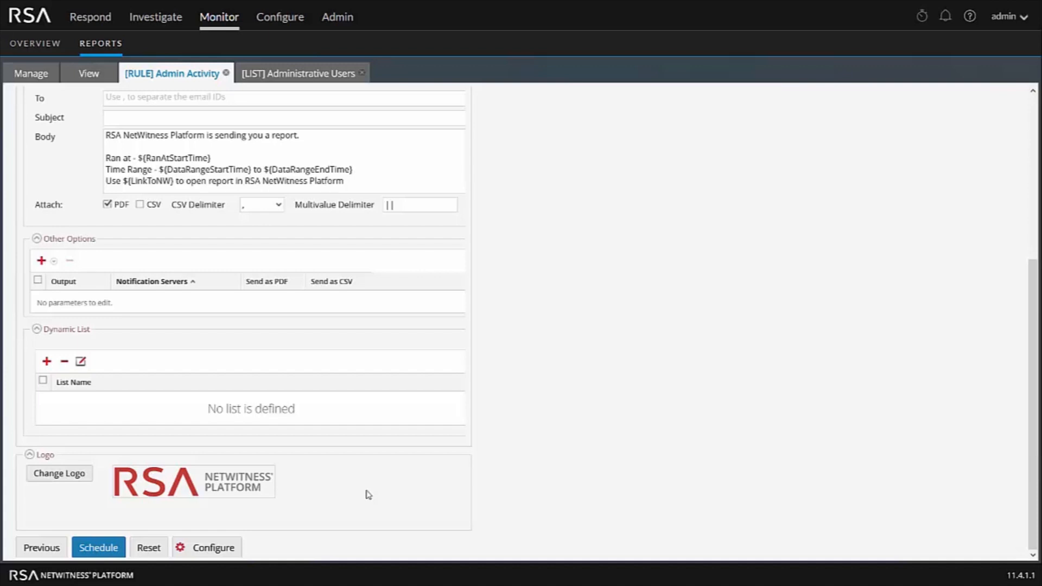
{"action": "left_click", "coordinate": [36, 329]}
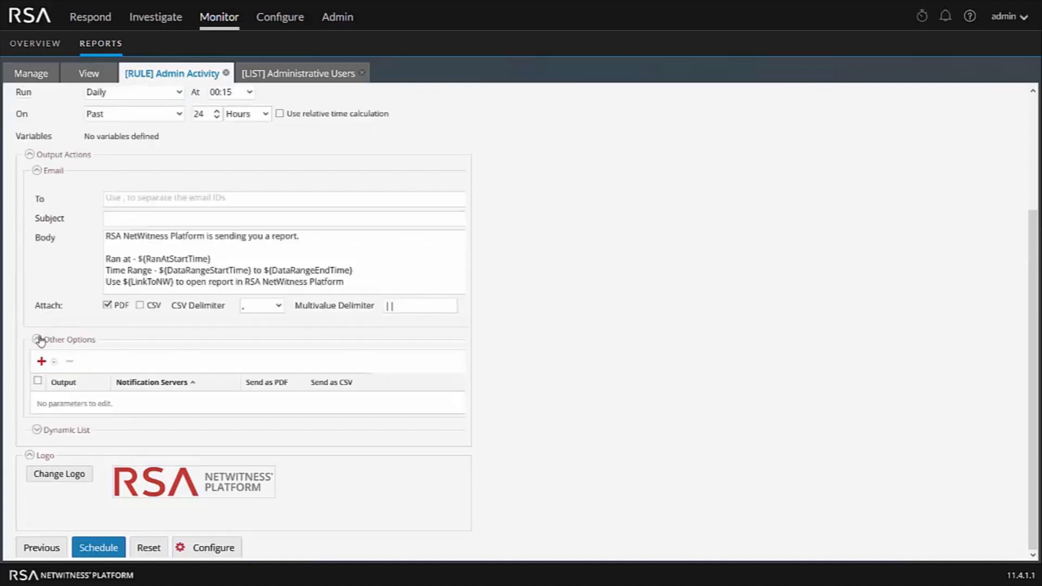
{"action": "left_click", "coordinate": [37, 340]}
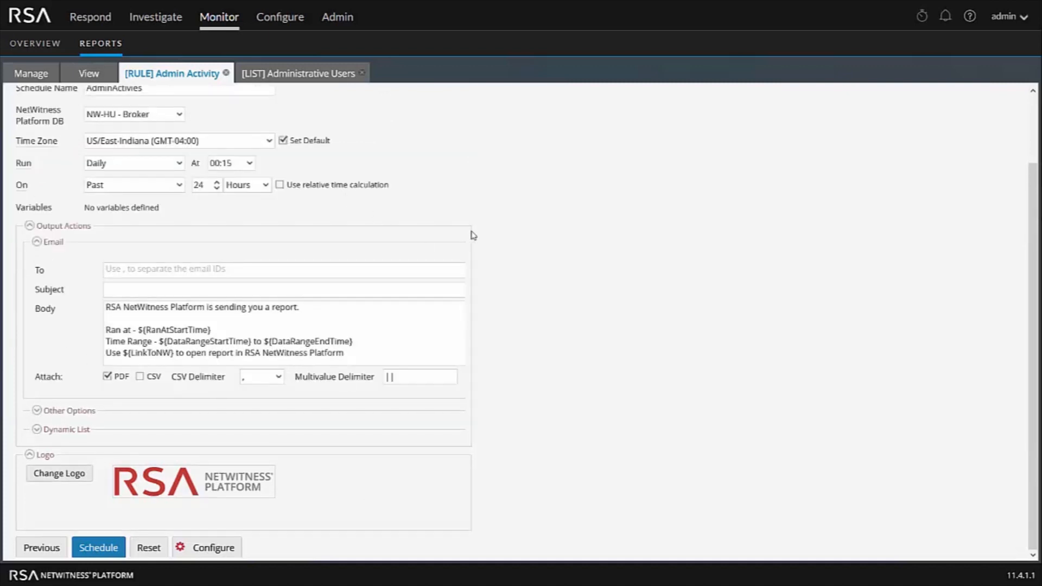
- Check the completed schedule settings and submit the Admin Activity report schedule
{"action": "scroll", "coordinate": [520, 233], "scroll_direction": "up", "scroll_amount": 2}
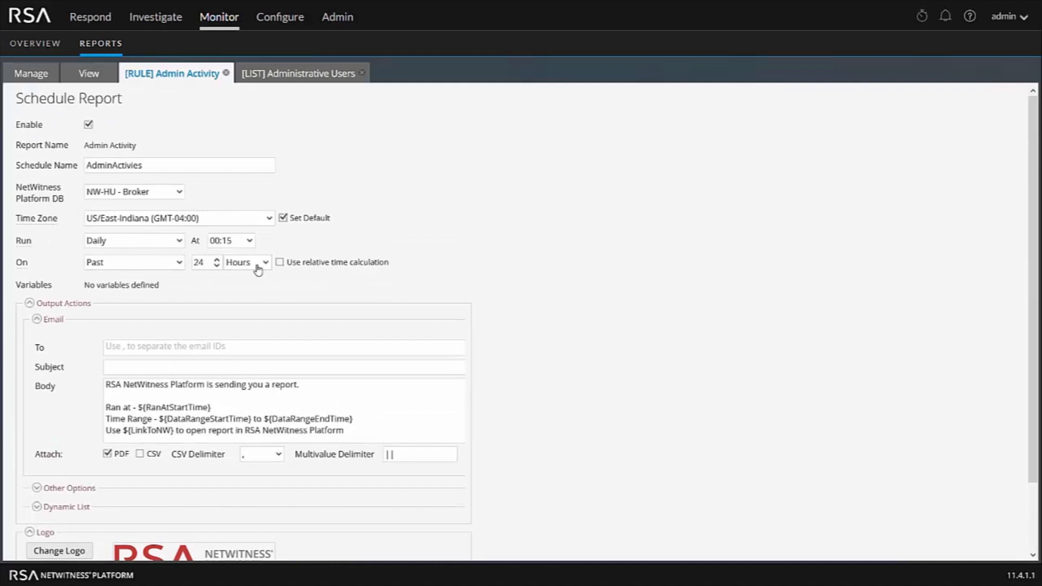
{"action": "scroll", "coordinate": [663, 317], "scroll_direction": "down", "scroll_amount": 2}
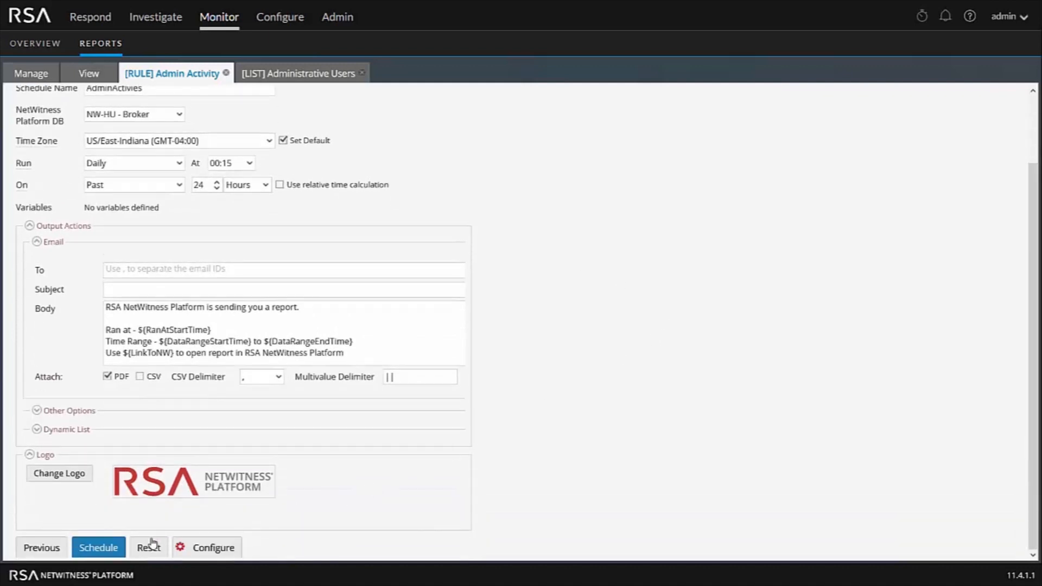
{"action": "left_click", "coordinate": [103, 549]}
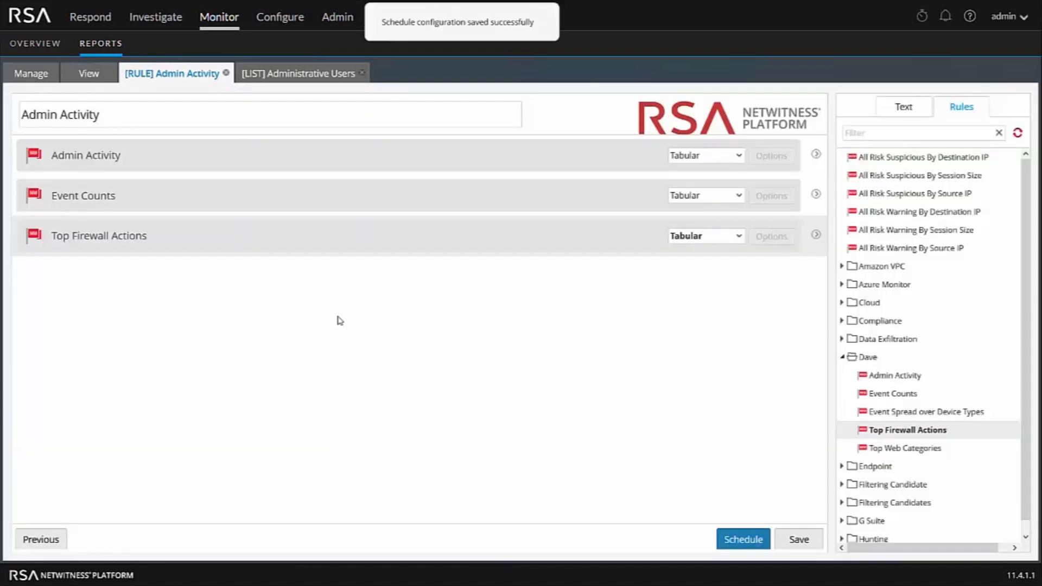
- Go to the managed reports and show the list of all report schedules
{"action": "left_click", "coordinate": [34, 76]}
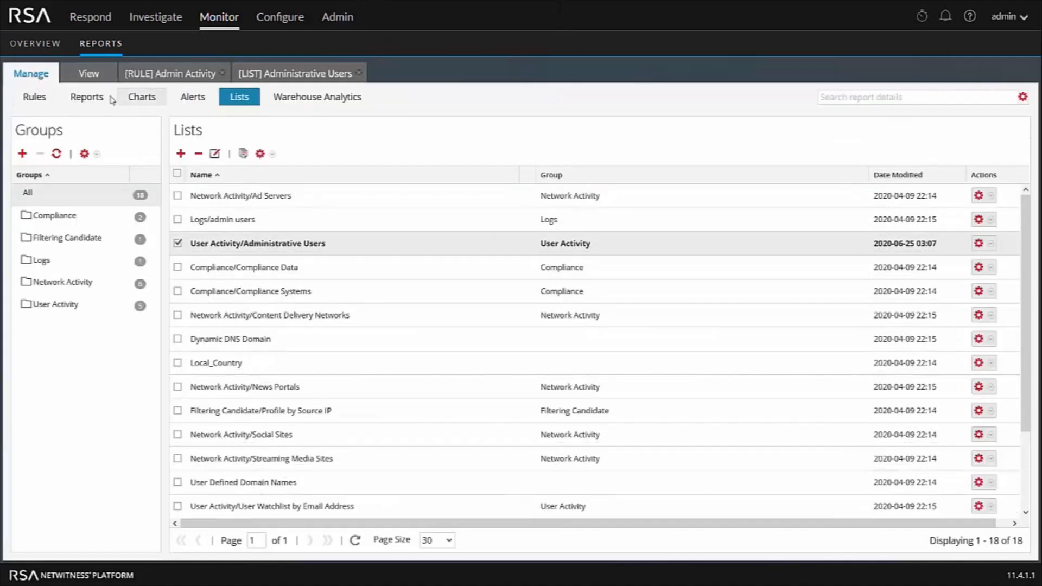
{"action": "left_click", "coordinate": [81, 101]}
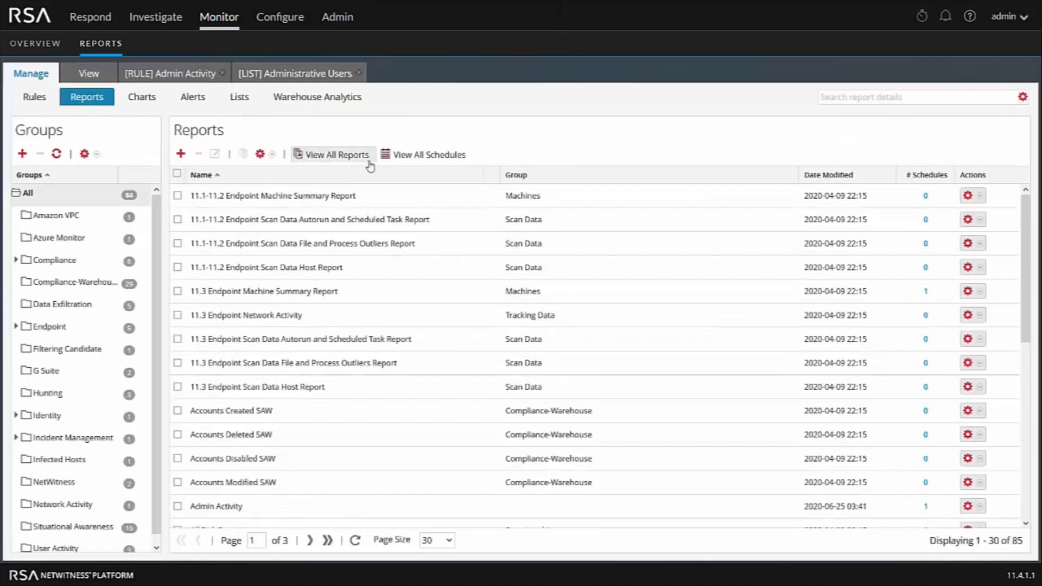
{"action": "left_click", "coordinate": [428, 155]}
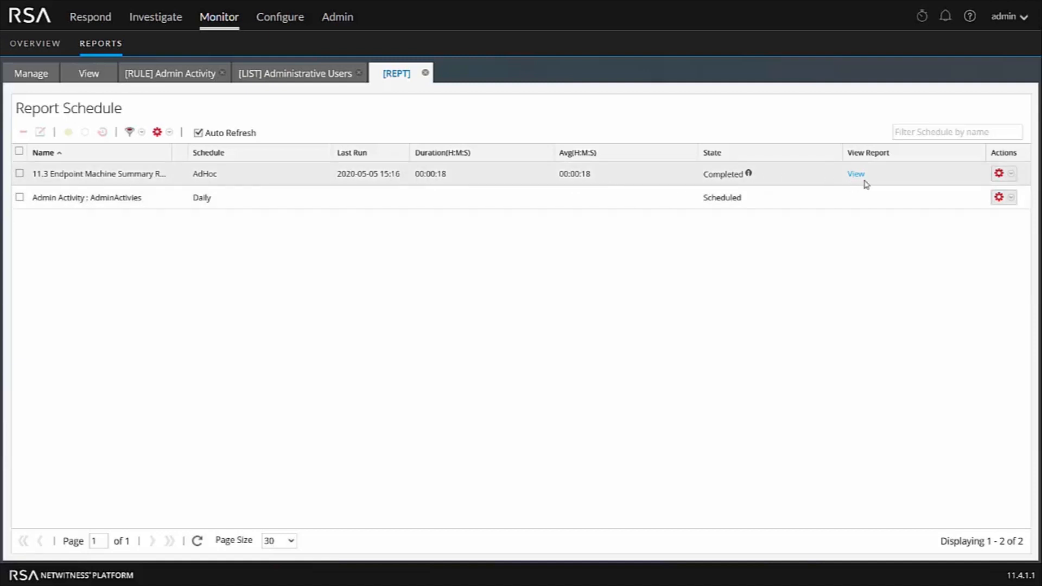
- Open the May 5 - Machine Summary result of the 11.3 Endpoint Machine Summary Report from the generated reports
{"action": "left_click", "coordinate": [82, 76]}
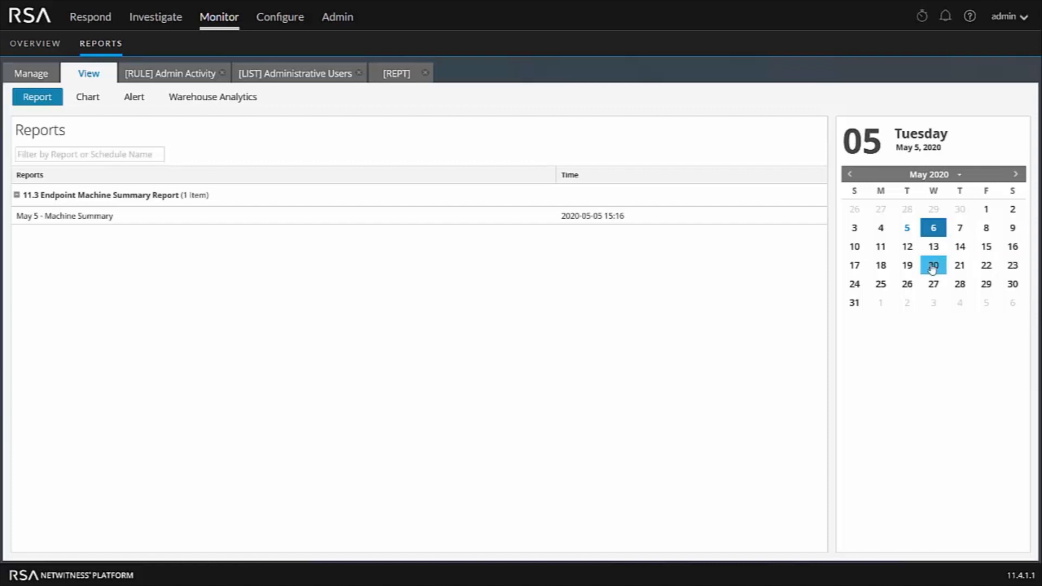
{"action": "left_click", "coordinate": [932, 229]}
{"action": "left_click", "coordinate": [52, 217]}
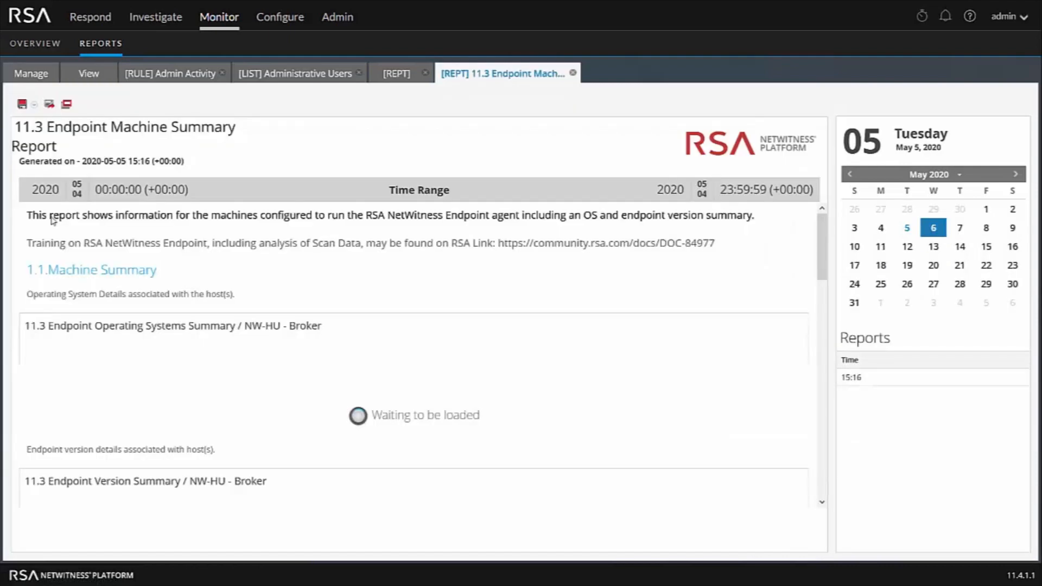
- Read through the machine summary, endpoint version chart, host state and indicator tables of the report, then close it
{"action": "scroll", "coordinate": [291, 272], "scroll_direction": "down", "scroll_amount": 6}
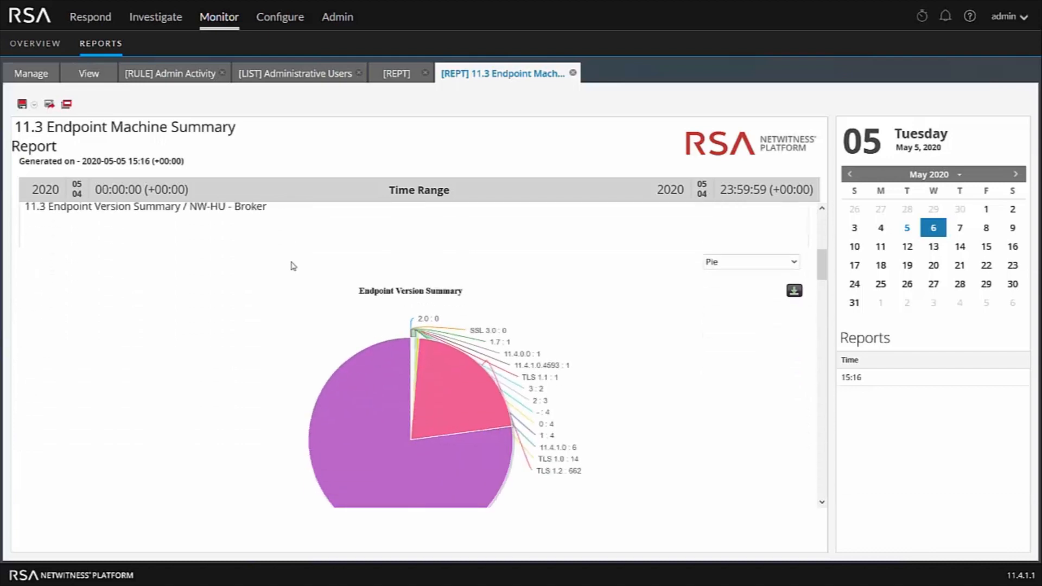
{"action": "scroll", "coordinate": [292, 272], "scroll_direction": "up", "scroll_amount": 6}
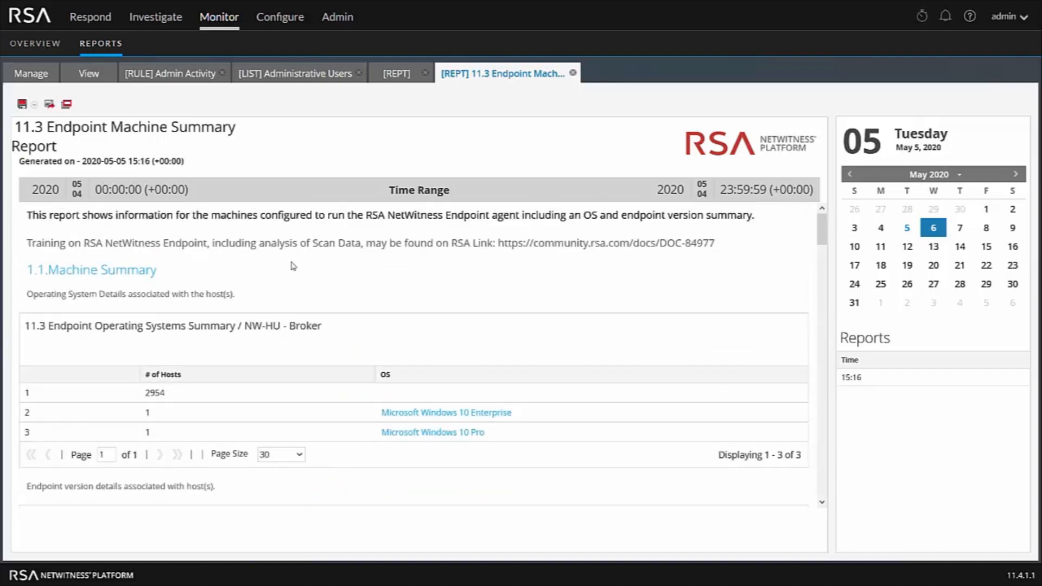
{"action": "scroll", "coordinate": [293, 266], "scroll_direction": "down", "scroll_amount": 8}
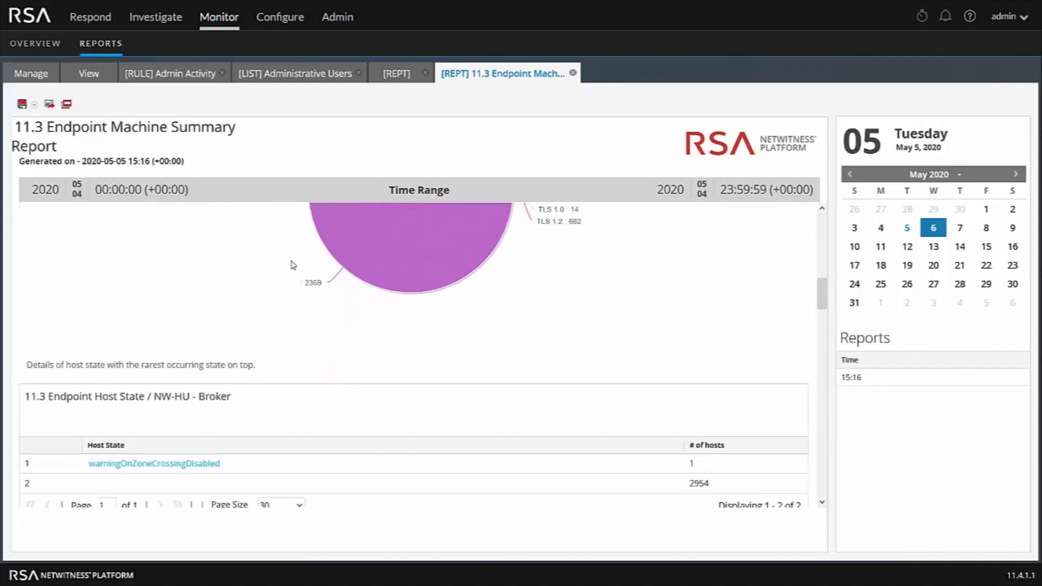
{"action": "scroll", "coordinate": [293, 265], "scroll_direction": "down", "scroll_amount": 2}
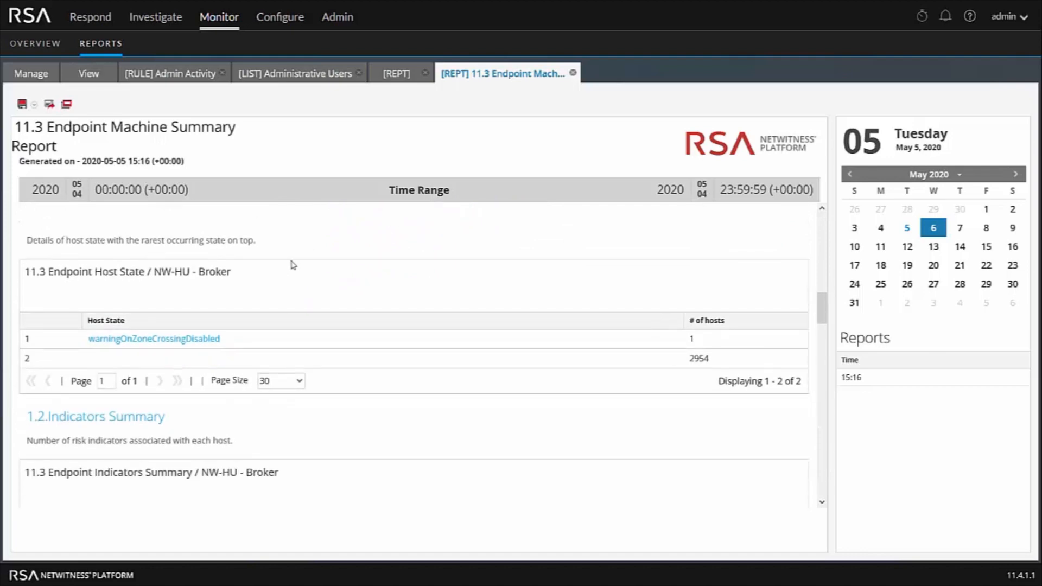
{"action": "scroll", "coordinate": [293, 265], "scroll_direction": "down", "scroll_amount": 6}
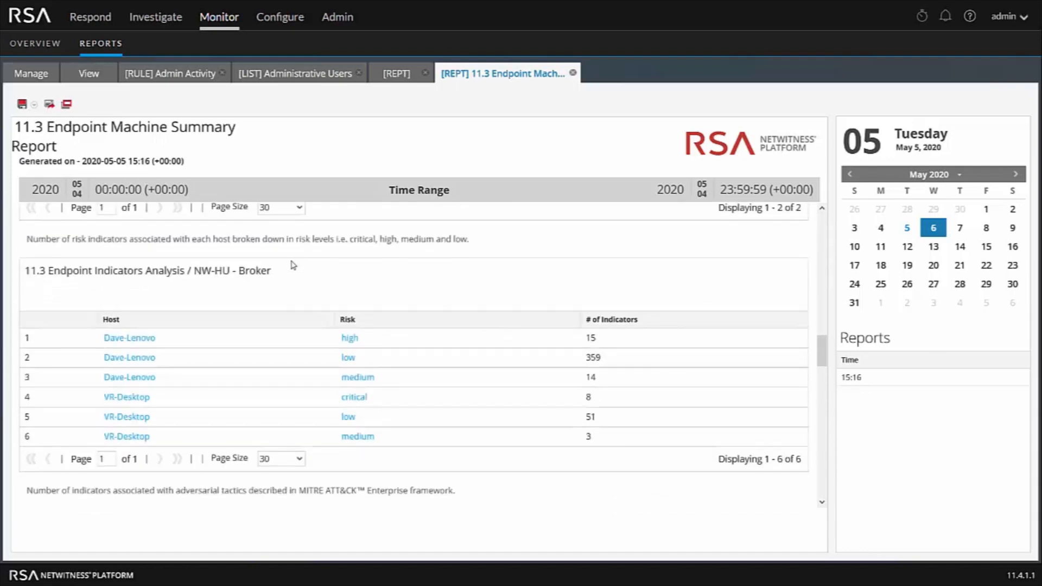
{"action": "scroll", "coordinate": [293, 264], "scroll_direction": "down", "scroll_amount": 5}
{"action": "scroll", "coordinate": [293, 265], "scroll_direction": "up", "scroll_amount": 6}
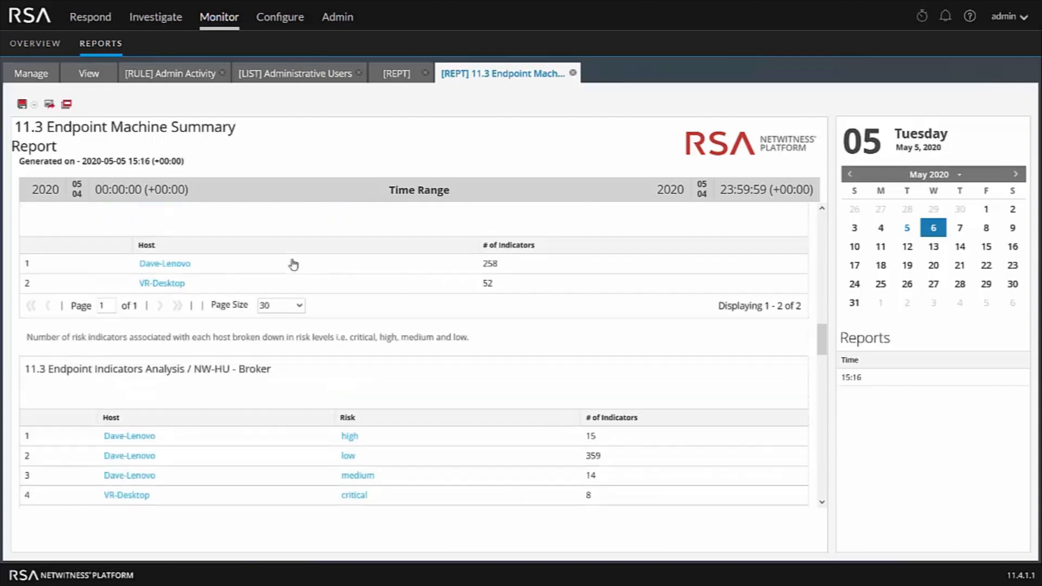
{"action": "scroll", "coordinate": [293, 265], "scroll_direction": "up", "scroll_amount": 1}
{"action": "scroll", "coordinate": [343, 253], "scroll_direction": "down", "scroll_amount": 5}
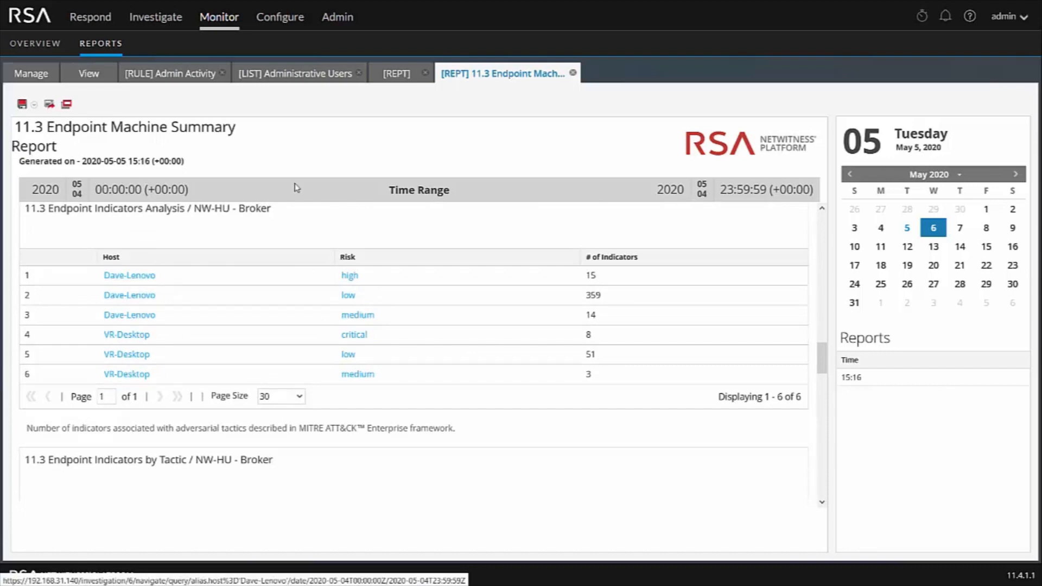
{"action": "left_click", "coordinate": [573, 73]}
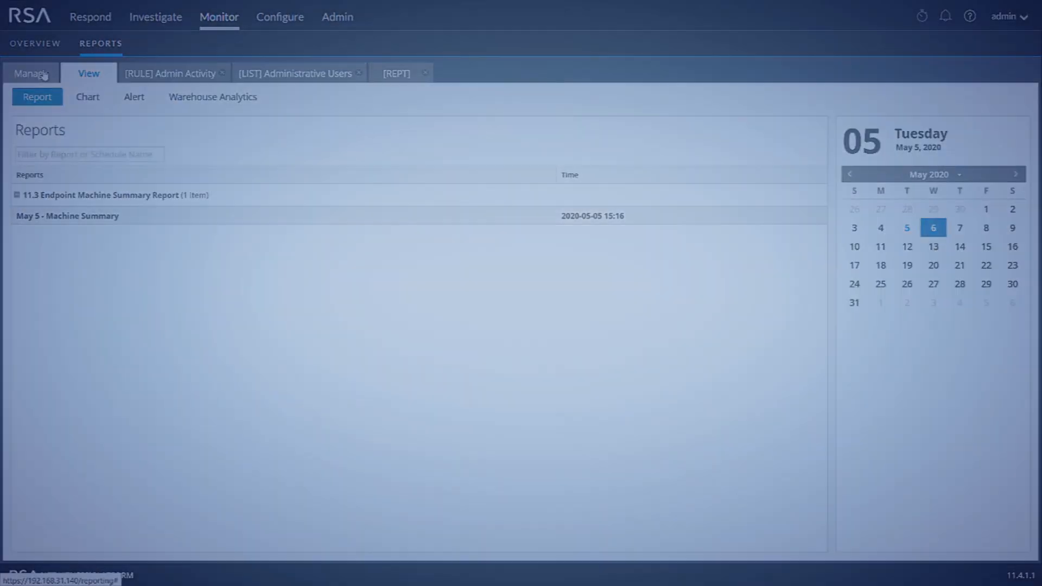